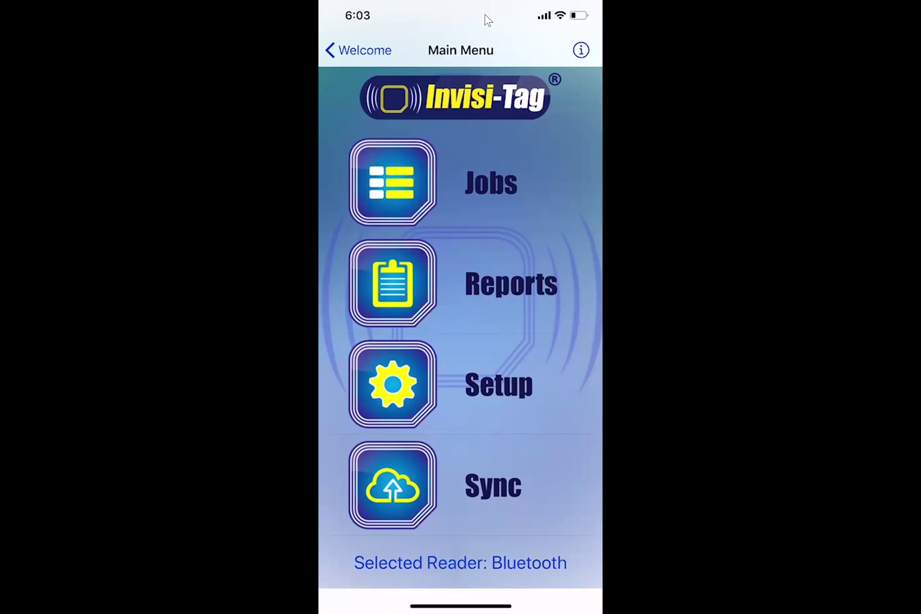
# Switch to the PSA Jobs page and open the form for a new job.
pyautogui.click(504, 146)
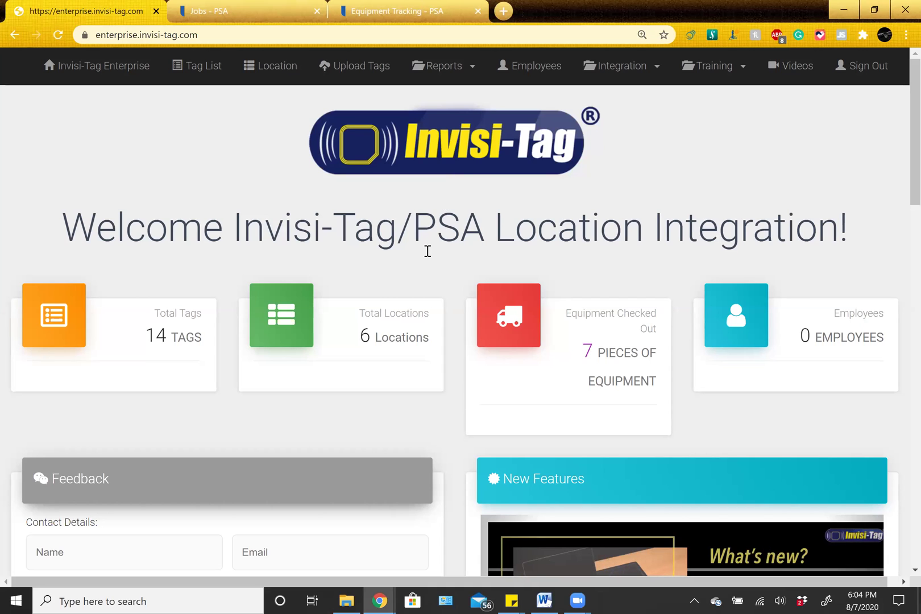
pyautogui.hotkey('ctrl', 'Tab')
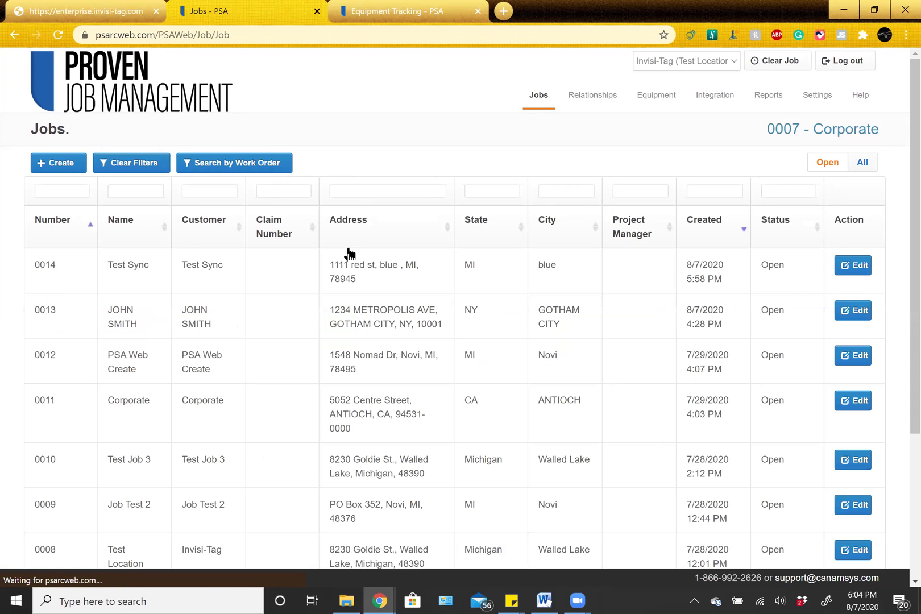
pyautogui.click(535, 93)
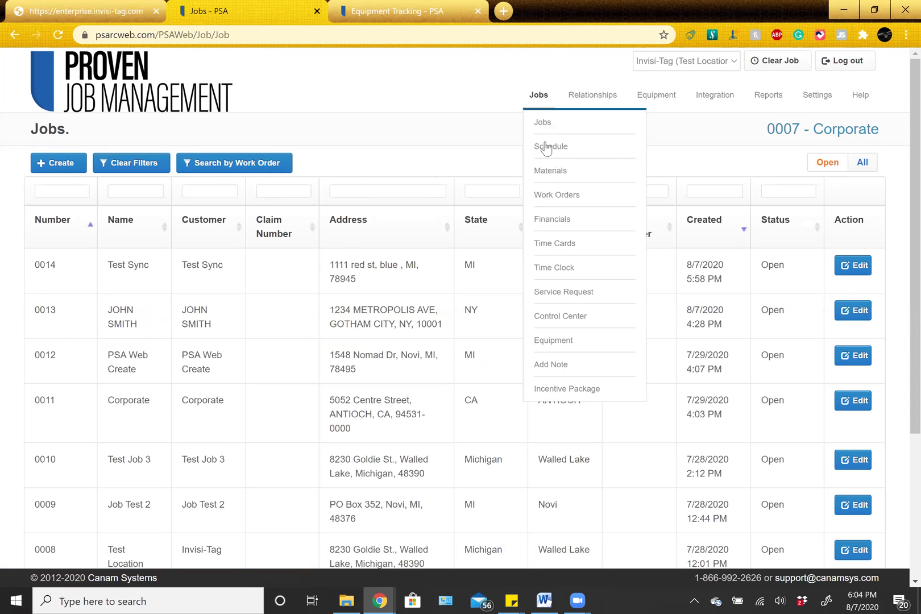
pyautogui.click(51, 133)
pyautogui.tripleClick(51, 132)
pyautogui.click(122, 140)
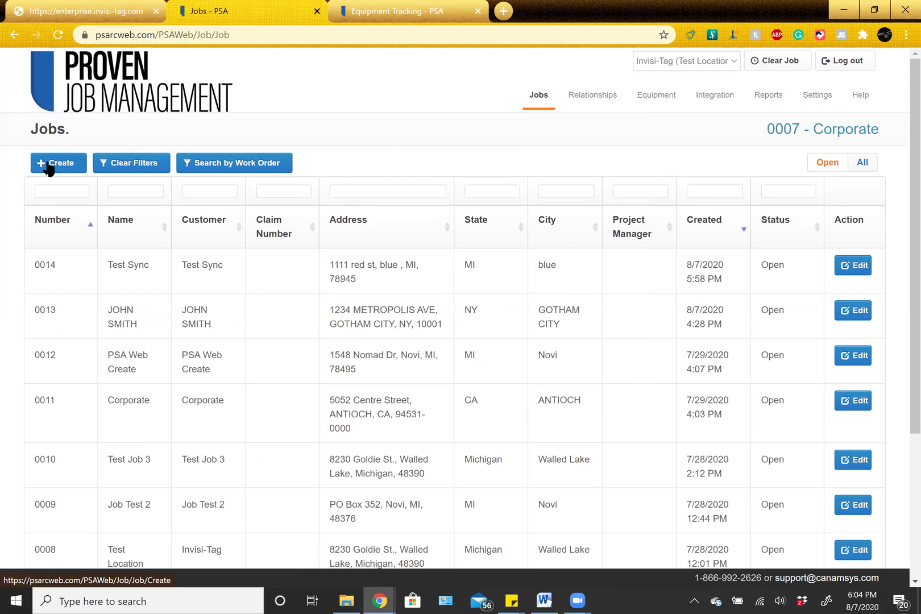
pyautogui.click(49, 166)
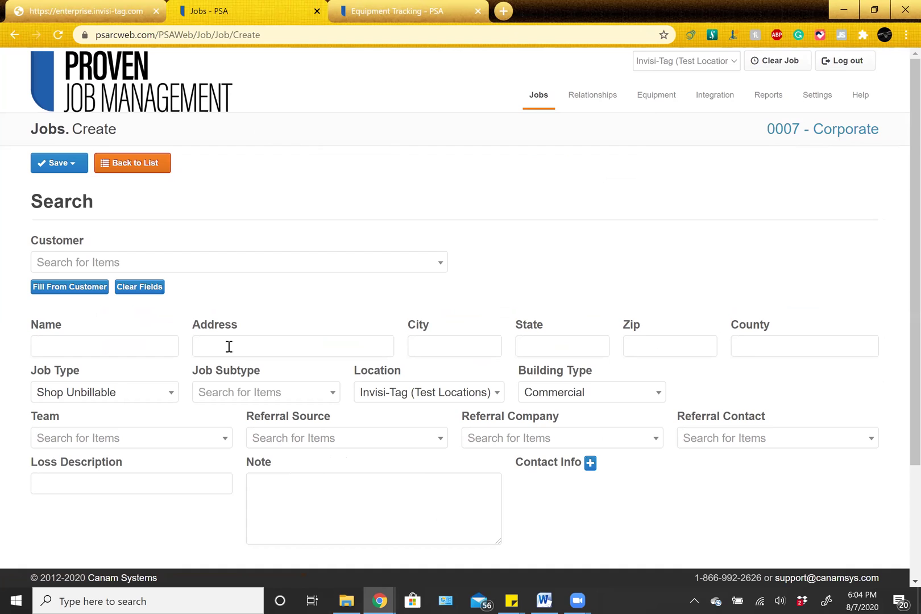
# Enter the customer's name as the name of the new job.
pyautogui.click(134, 352)
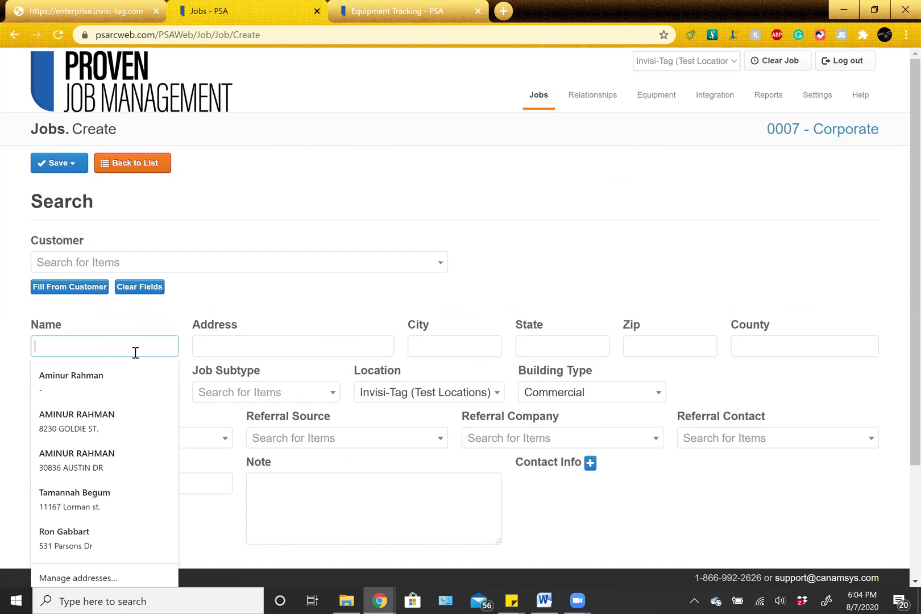
pyautogui.write('Mrs ')
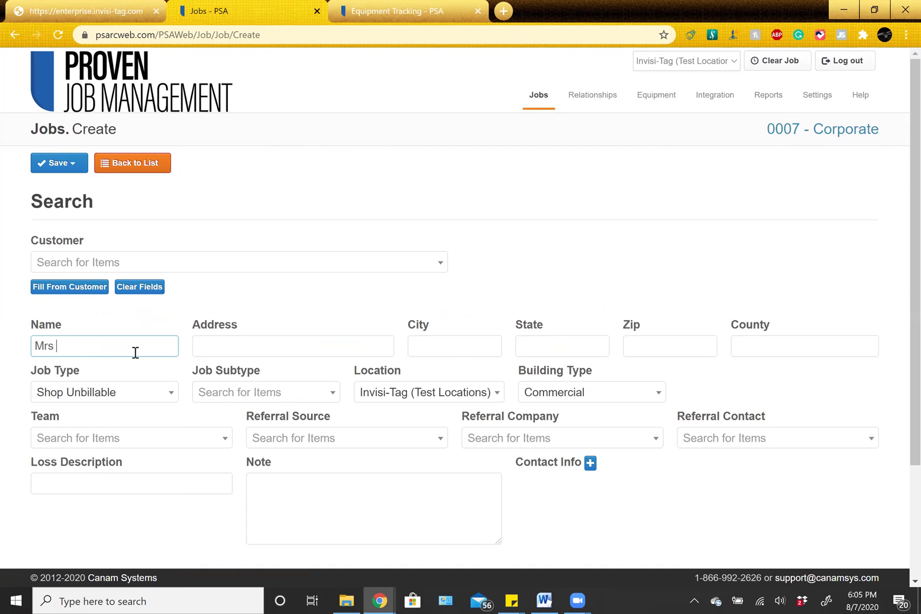
pyautogui.write('Smith')
pyautogui.press('Tab')
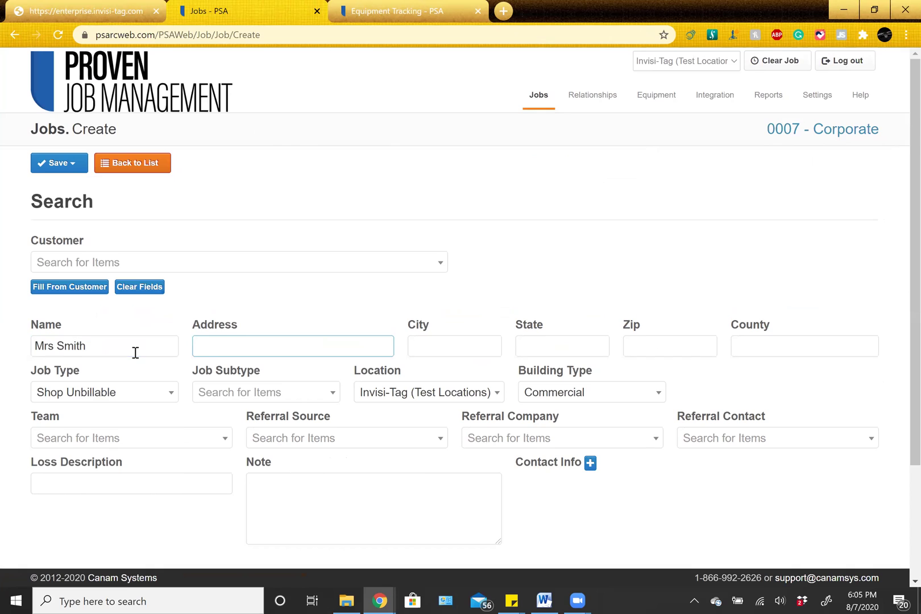
# Fill in the job's street address and city, correcting the spelling of the city.
pyautogui.write('1235 Gotham Rd.')
pyautogui.press('Tab')
pyautogui.write('Metropol')
pyautogui.press('BackSpace')
pyautogui.write('lois')
pyautogui.press('Tab')
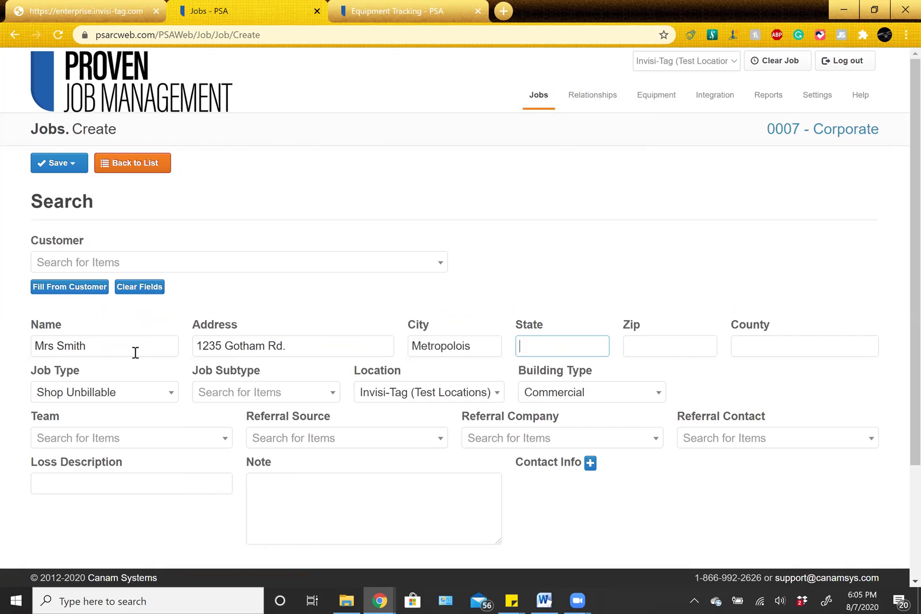
pyautogui.click(462, 349)
pyautogui.press('BackSpace')
pyautogui.press('Tab')
# Set the job's state to NY, enter the zip code, and set the county to USA.
pyautogui.write('NY')
pyautogui.press('Tab')
pyautogui.write('10005')
pyautogui.press('Tab')
pyautogui.write('usa')
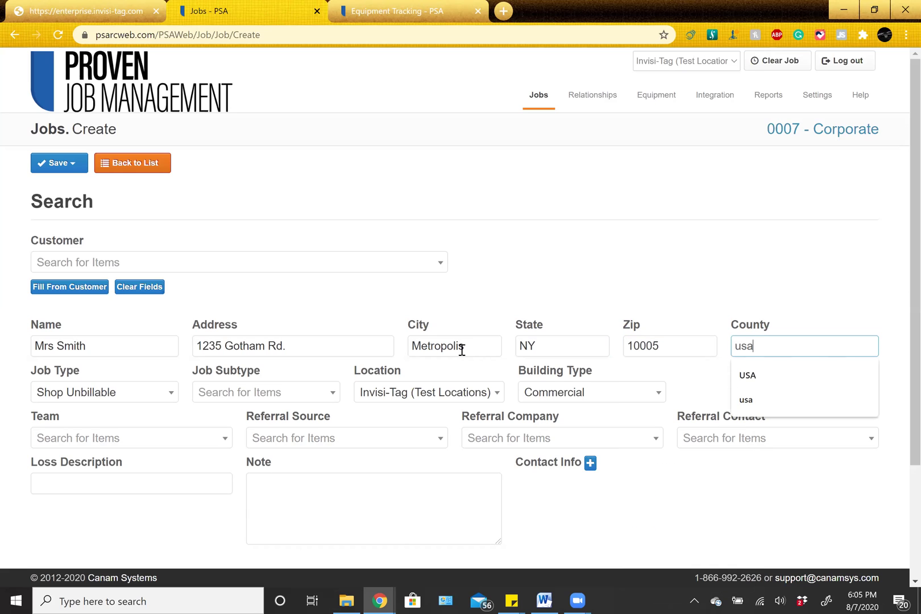
pyautogui.press('Down')
pyautogui.press('Tab')
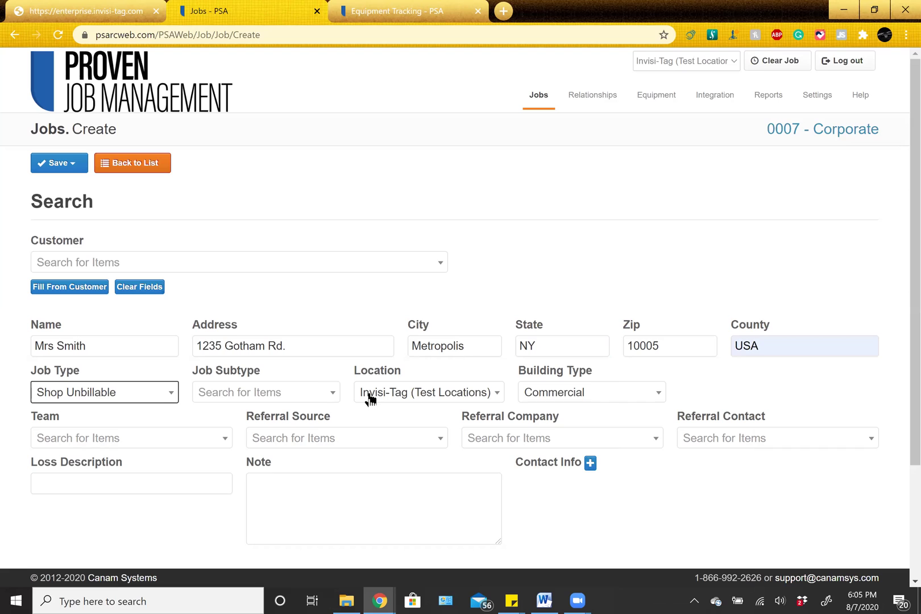
# Save the new job and go back to the list of jobs.
pyautogui.click(69, 164)
pyautogui.click(66, 181)
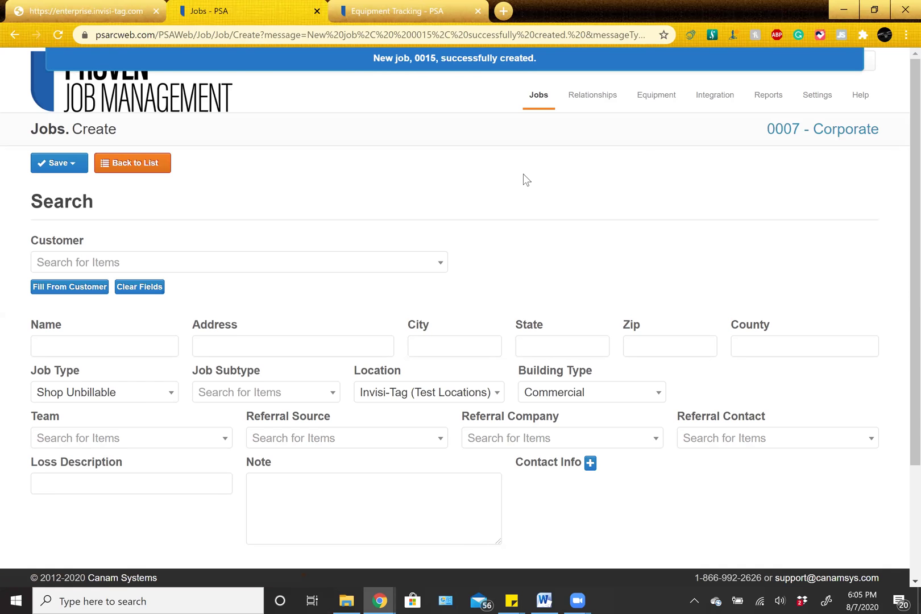
pyautogui.moveTo(528, 102)
pyautogui.click(541, 122)
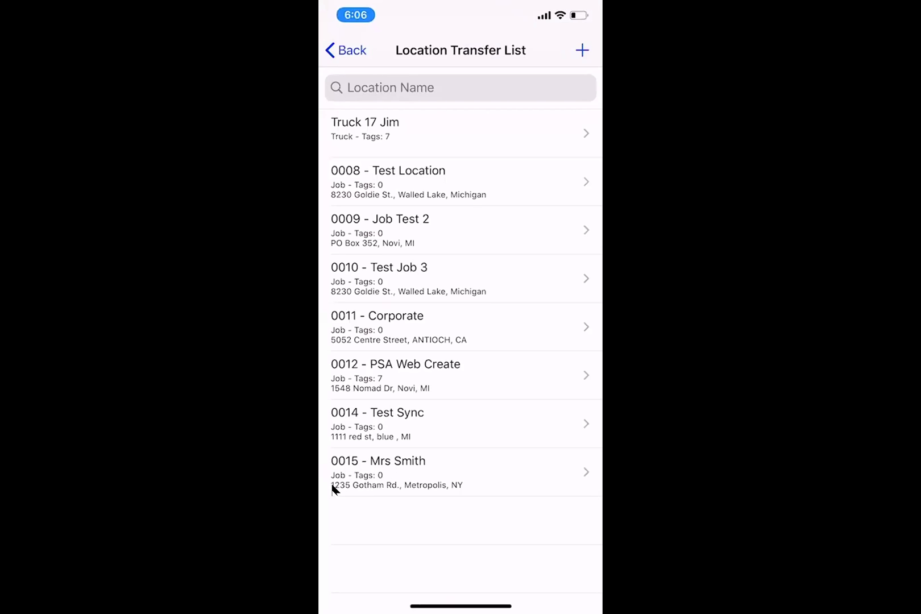
# In the Invisi-Tag mobile app, transfer the scanned equipment to the new job and turn on its due date reminder with a 4-day alert.
pyautogui.click(453, 494)
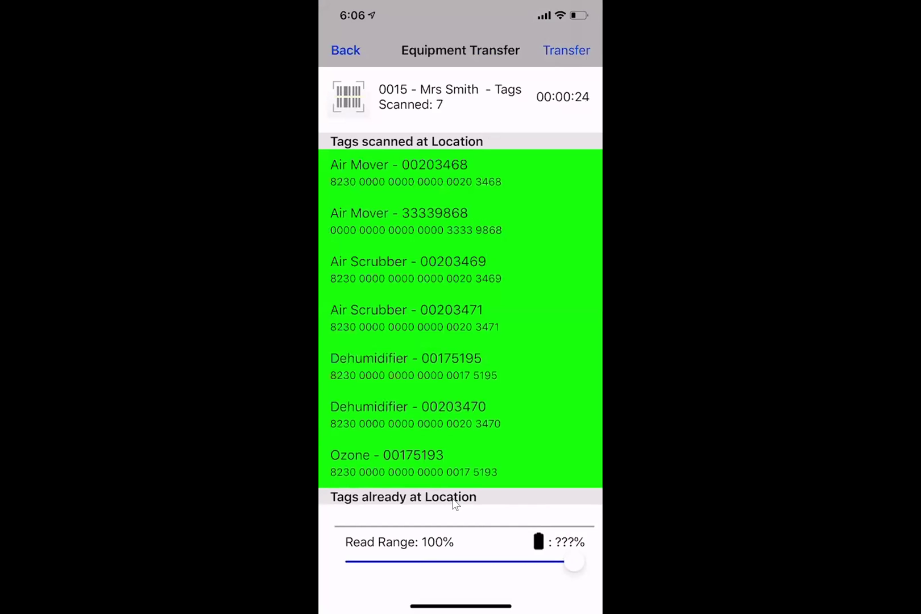
pyautogui.scroll(-1, 453, 500)
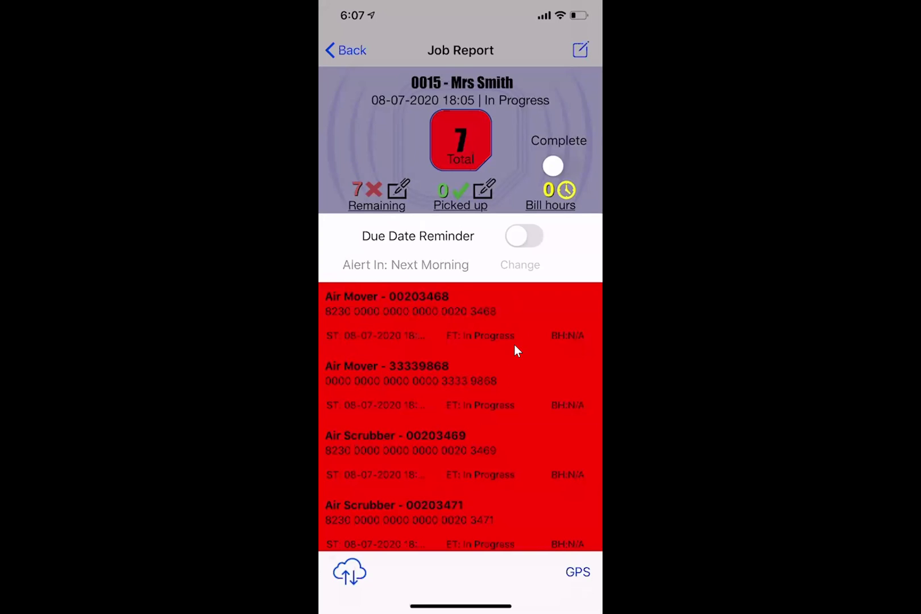
pyautogui.click(516, 248)
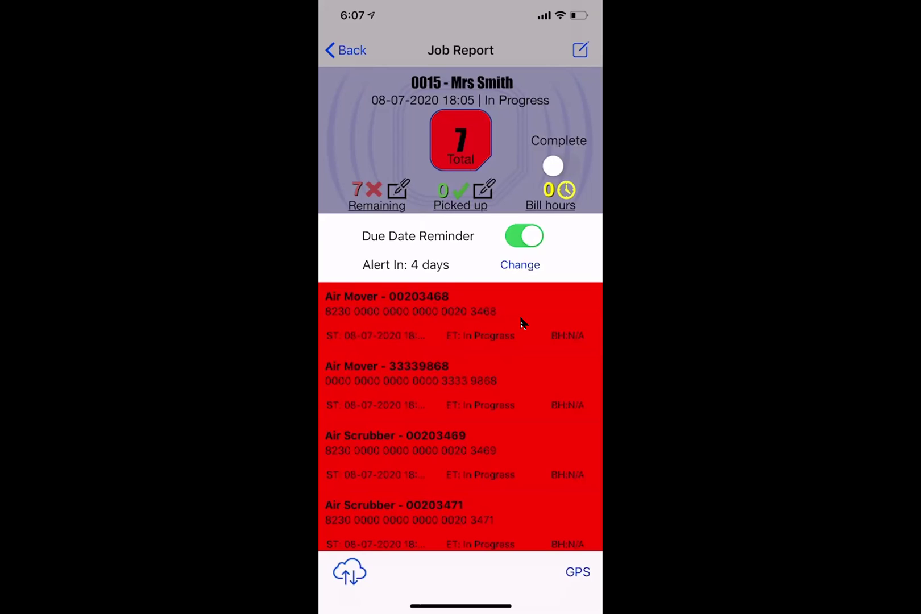
# Record a signature for the job's remaining equipment with the signer's name, and open the job's GPS location map.
pyautogui.click(394, 192)
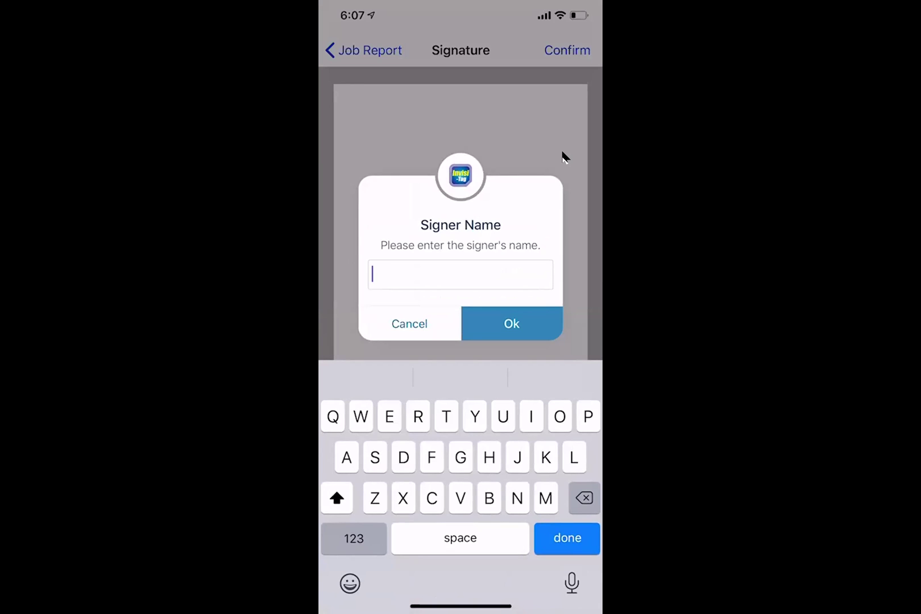
pyautogui.write('Jane Smith')
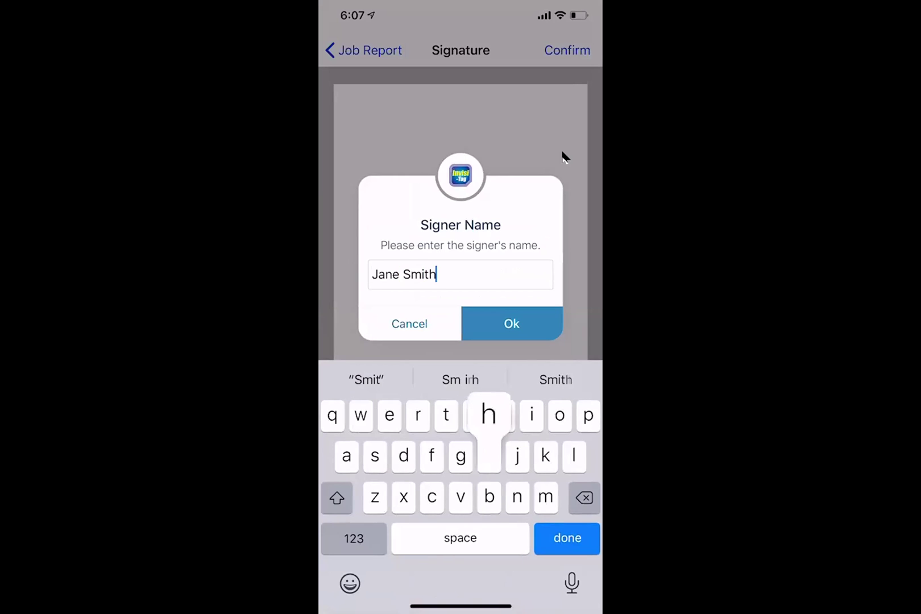
pyautogui.click(512, 324)
pyautogui.moveTo(379, 217)
pyautogui.mouseDown()
pyautogui.moveTo(432, 253)
pyautogui.moveTo(433, 268)
pyautogui.moveTo(584, 205)
pyautogui.mouseUp()
pyautogui.moveTo(374, 454)
pyautogui.mouseDown()
pyautogui.moveTo(390, 417)
pyautogui.moveTo(409, 433)
pyautogui.moveTo(478, 392)
pyautogui.moveTo(540, 377)
pyautogui.moveTo(570, 268)
pyautogui.moveTo(587, 350)
pyautogui.mouseUp()
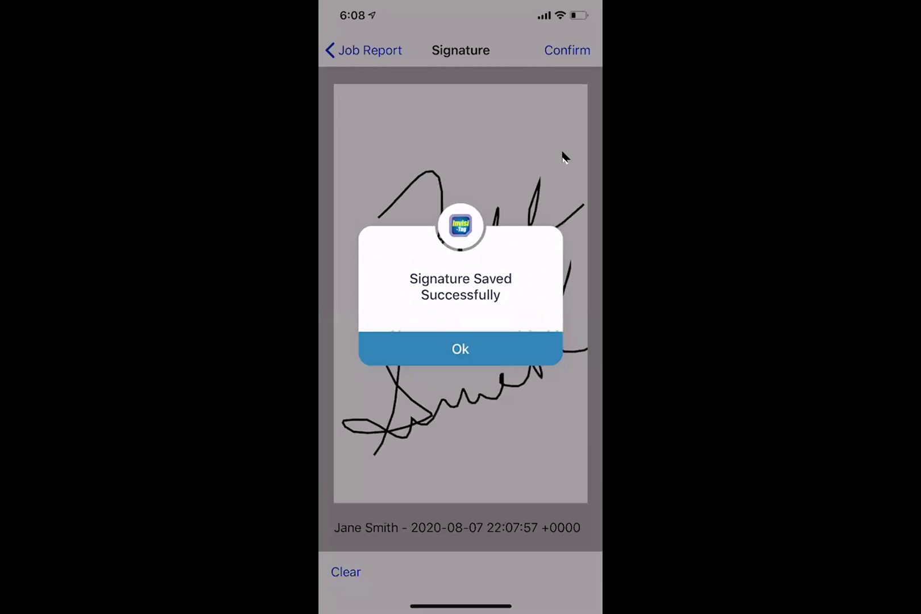
pyautogui.click(460, 349)
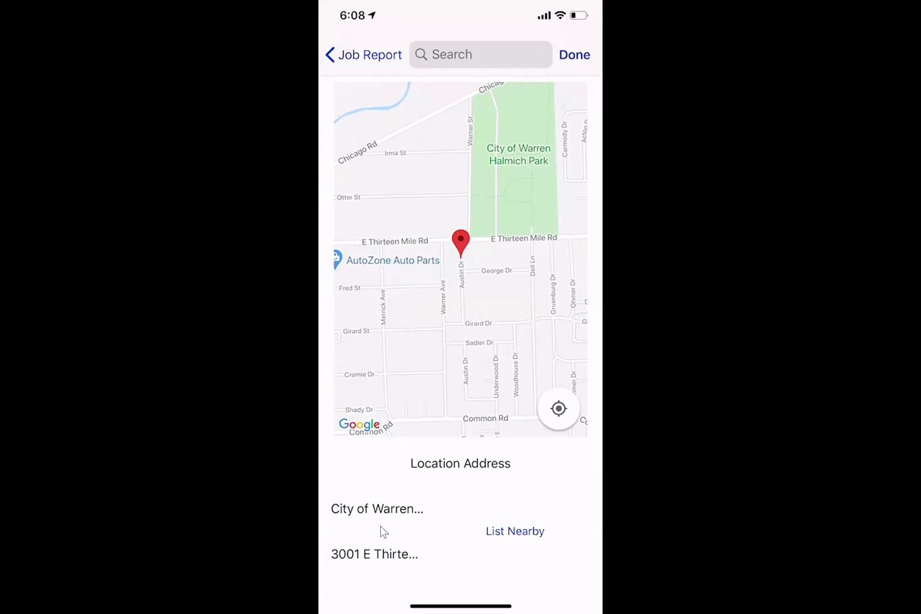
pyautogui.click(493, 360)
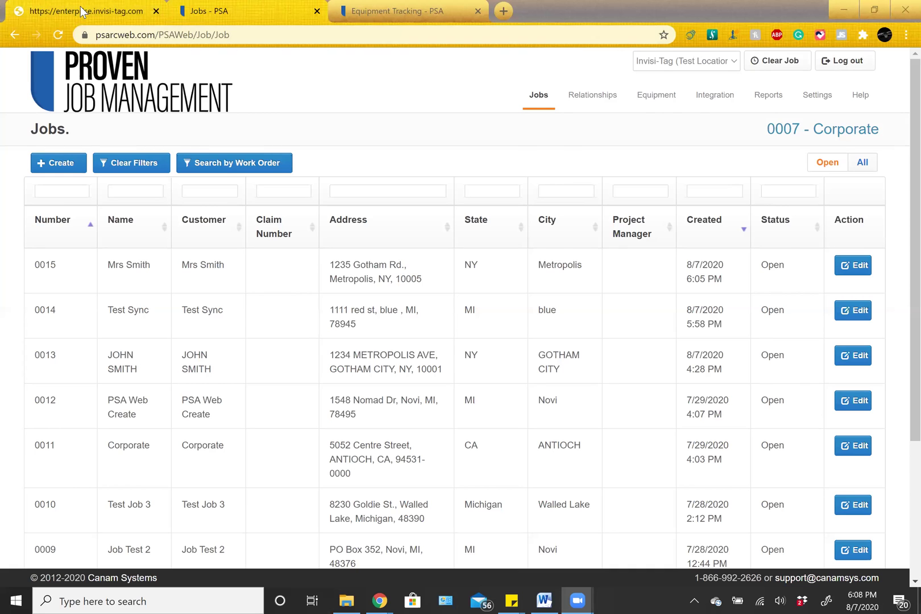
# Switch to the Invisi-Tag Enterprise site, refresh its home page, and open the Location Status Report.
pyautogui.click(79, 7)
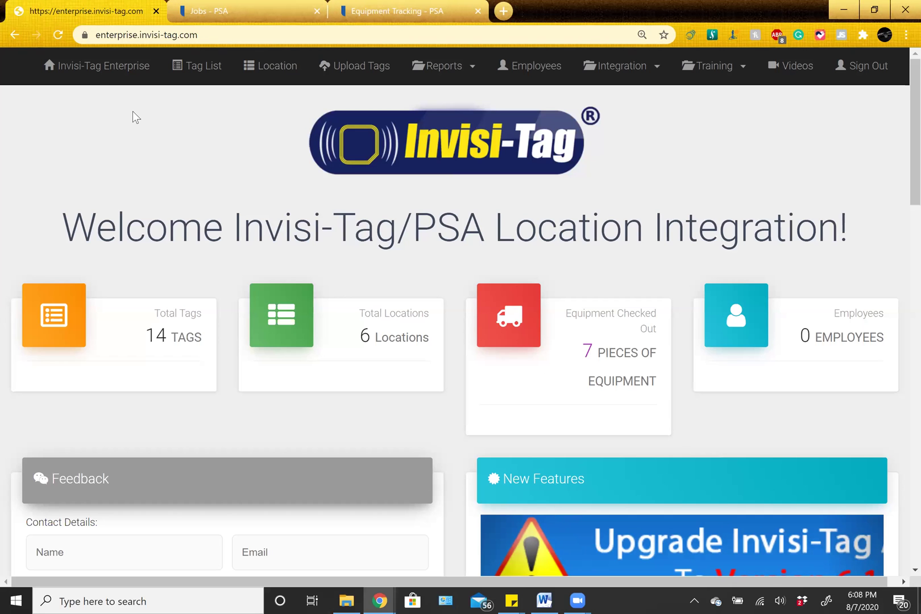
pyautogui.click(100, 80)
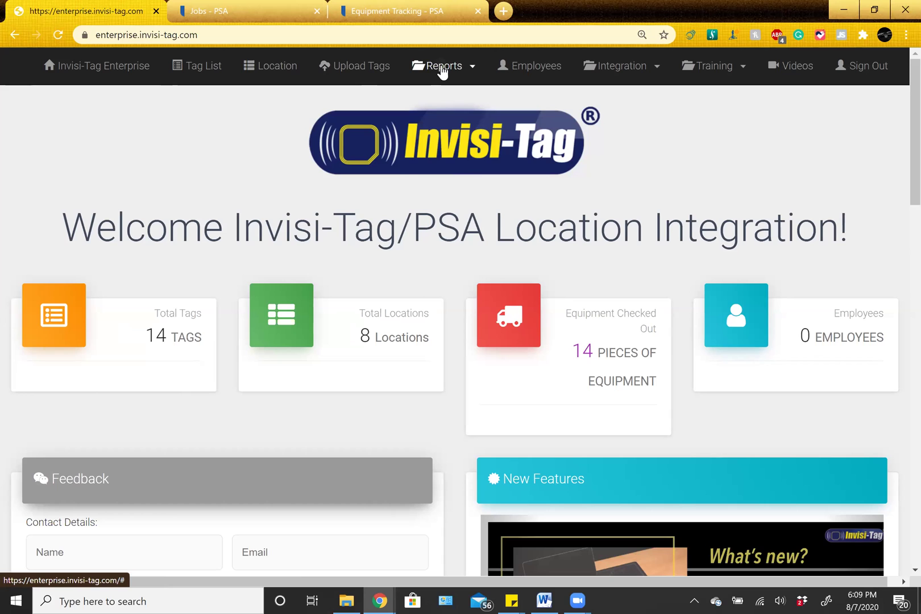
pyautogui.click(443, 69)
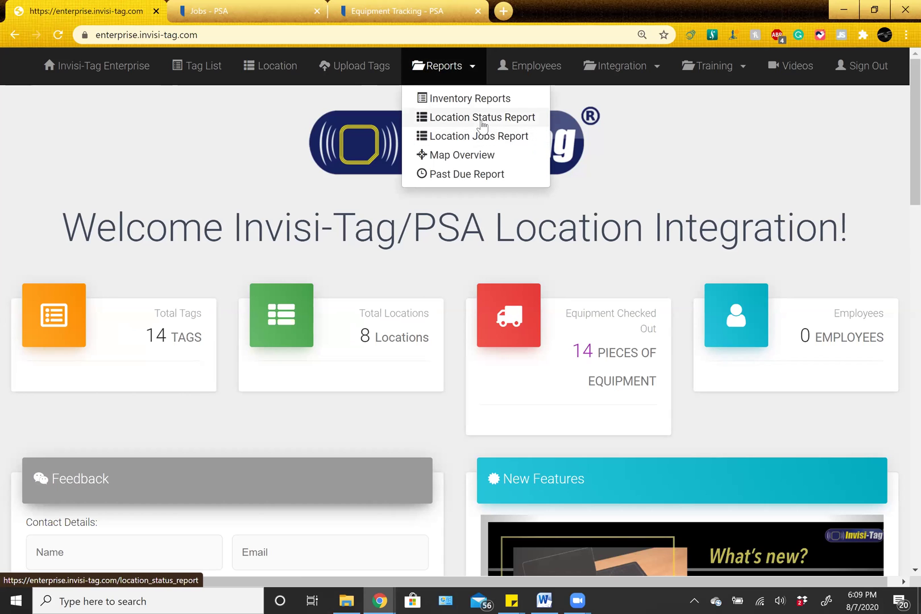
pyautogui.click(482, 119)
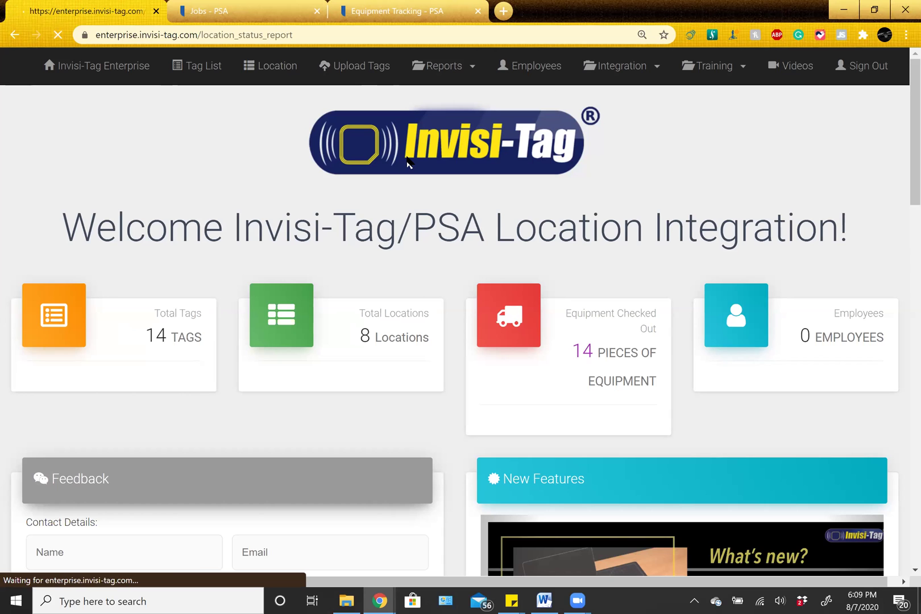
# Sort the Location Status table by location in descending order and examine the equipment assigned to the new job.
pyautogui.scroll(-1, 447, 145)
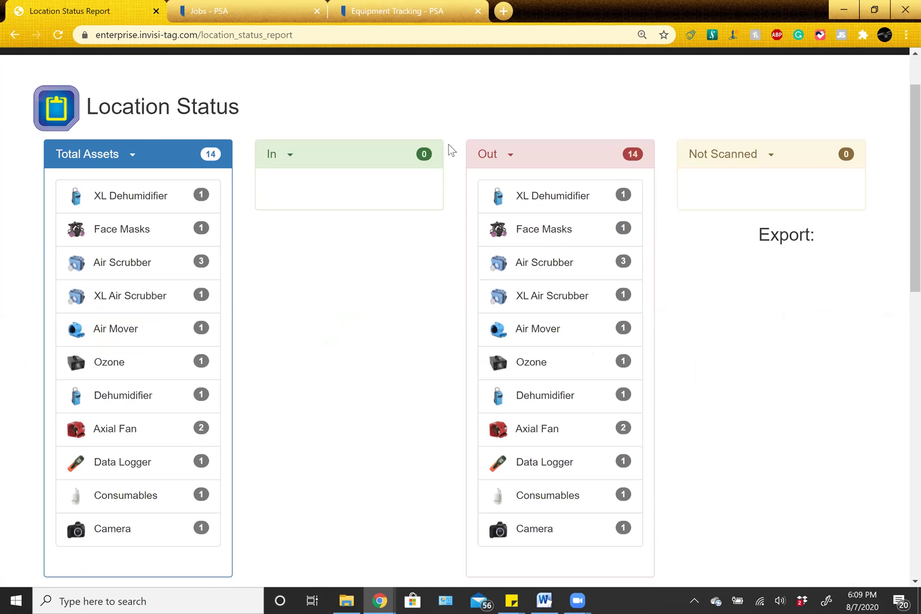
pyautogui.scroll(-1, 475, 235)
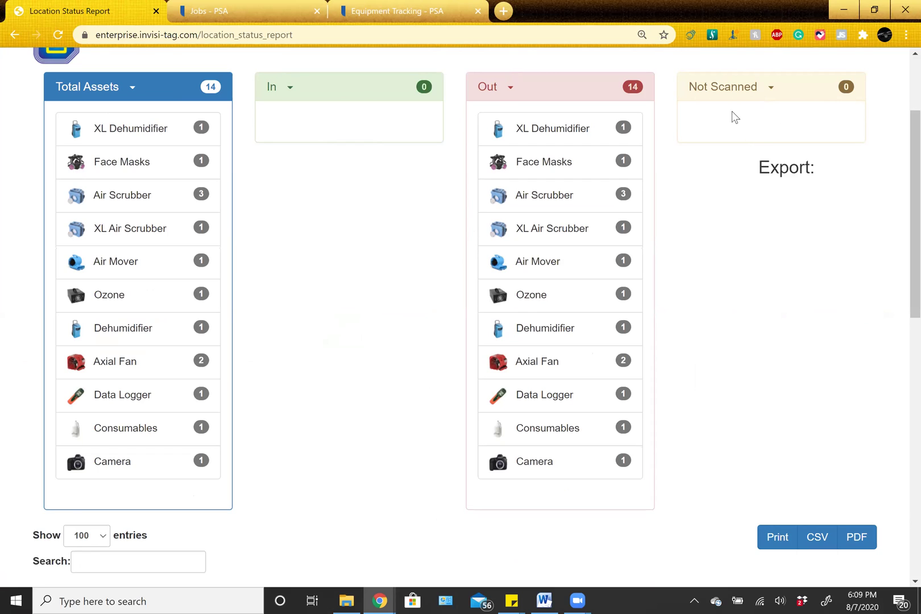
pyautogui.scroll(-5, 693, 234)
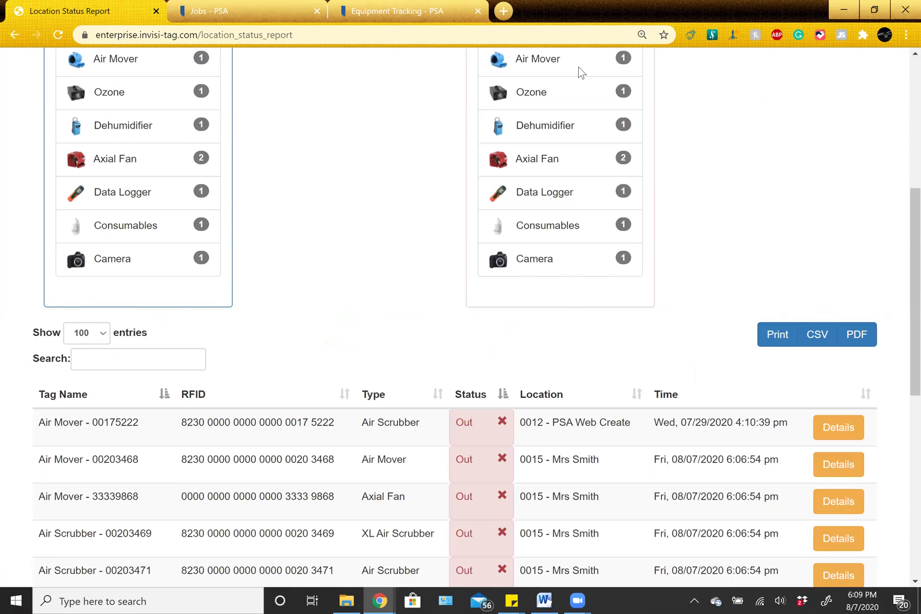
pyautogui.scroll(-3, 581, 236)
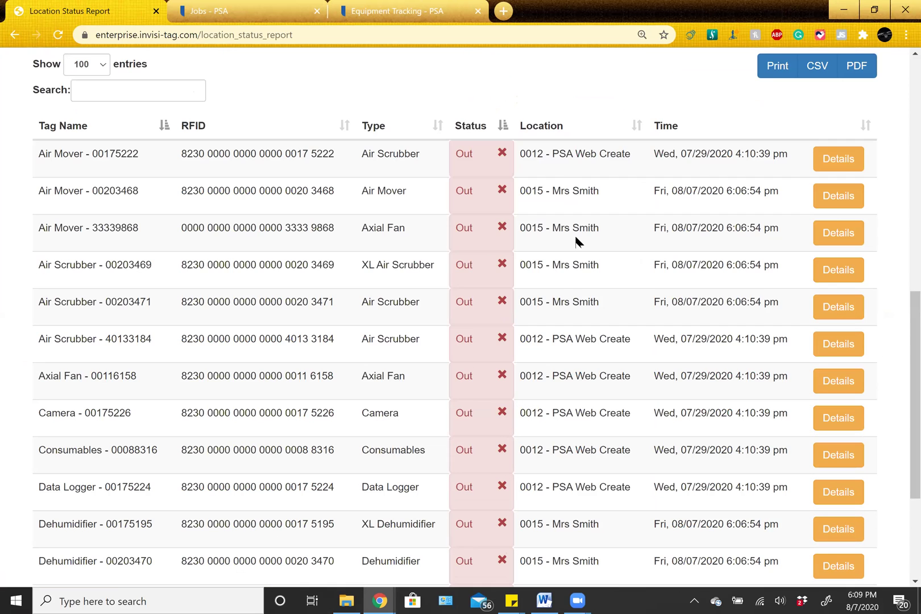
pyautogui.click(561, 133)
pyautogui.click(561, 134)
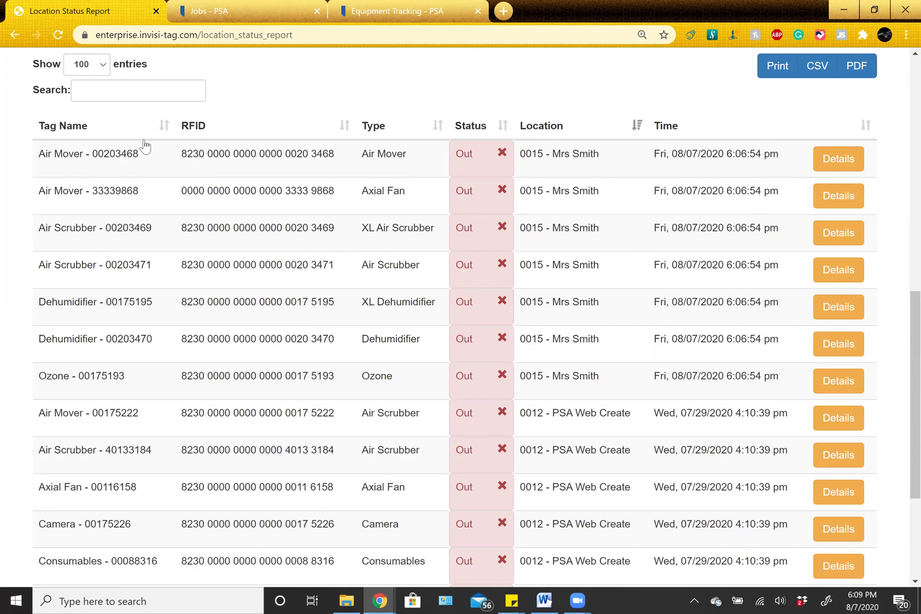
pyautogui.moveTo(603, 380); pyautogui.dragTo(533, 162)
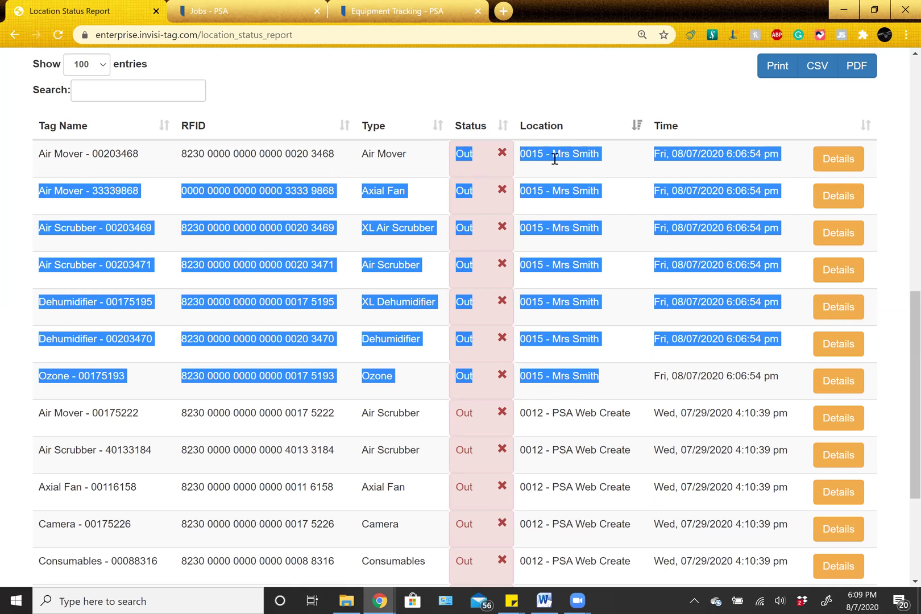
pyautogui.click(520, 111)
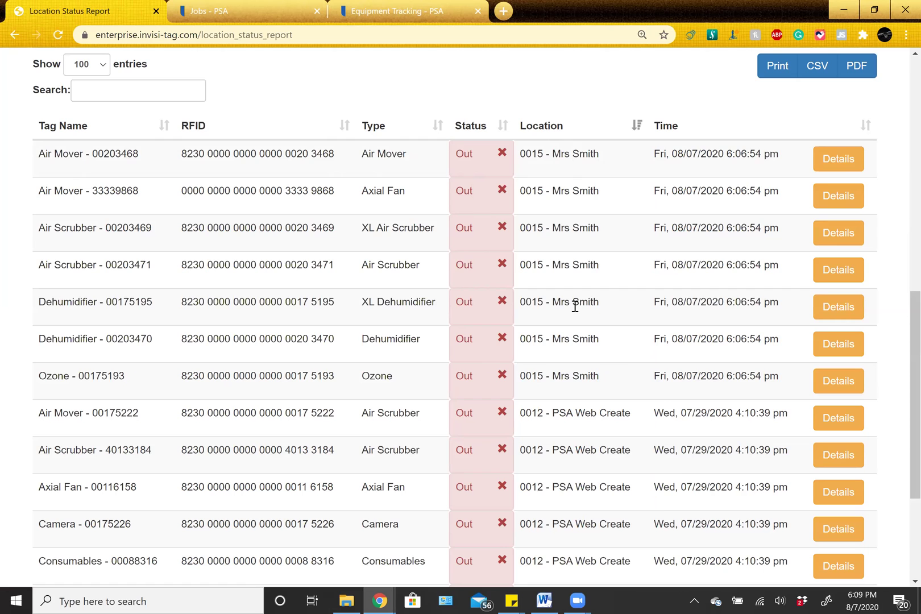
# Open the Location Jobs Report to view the in-progress jobs.
pyautogui.scroll(8, 575, 305)
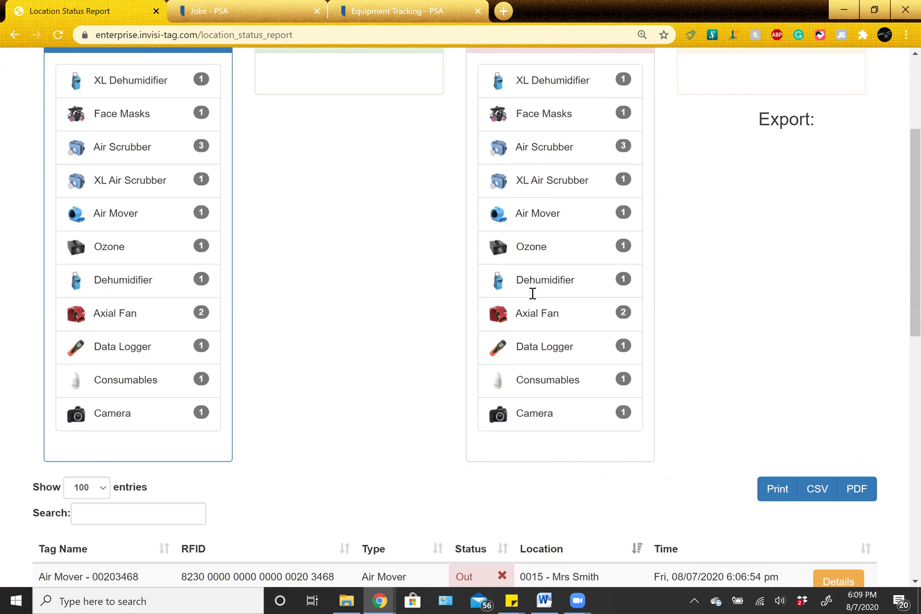
pyautogui.scroll(3, 446, 227)
pyautogui.click(423, 67)
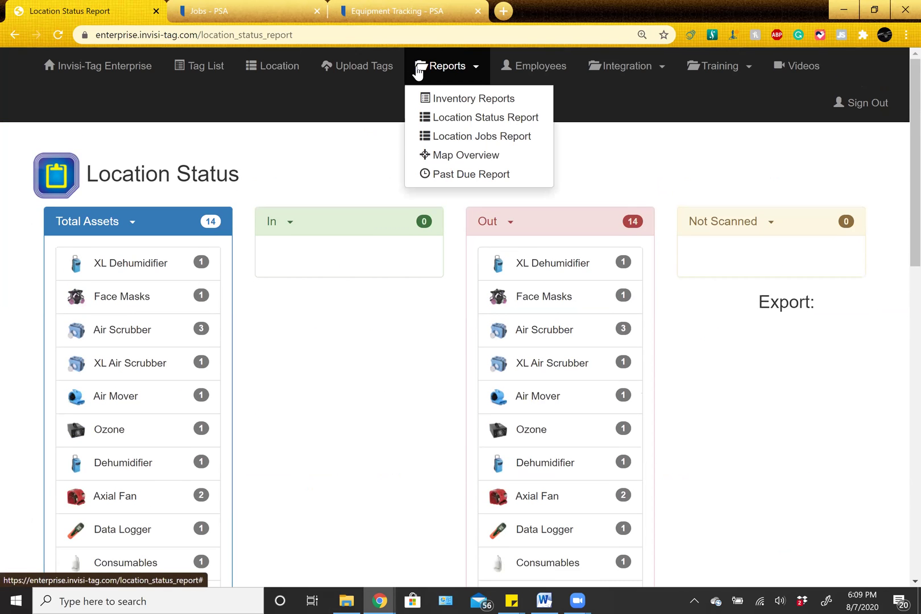
pyautogui.click(489, 138)
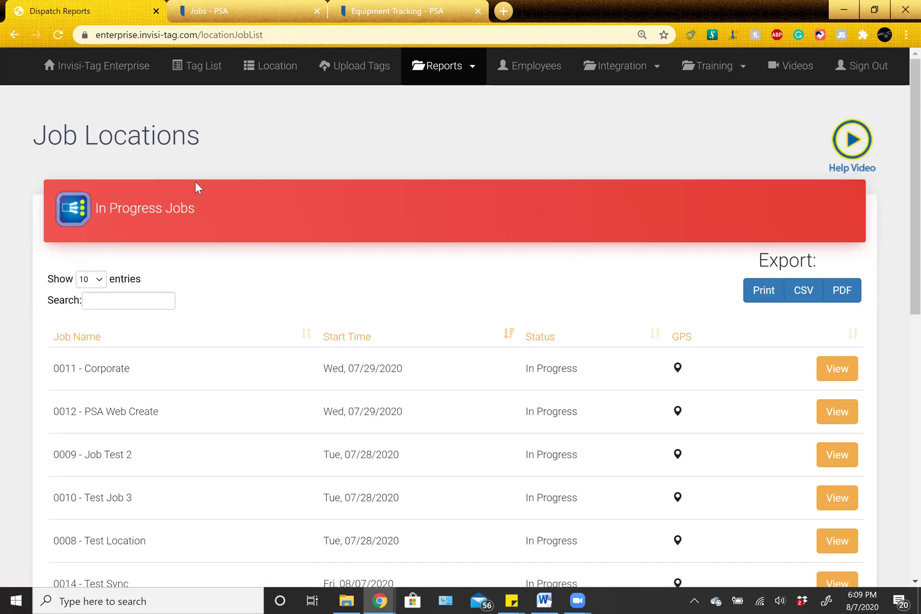
# Open the in-progress report for job 0015 and examine its total asset value and asset value summary.
pyautogui.scroll(-1, 81, 165)
pyautogui.scroll(-2, 203, 171)
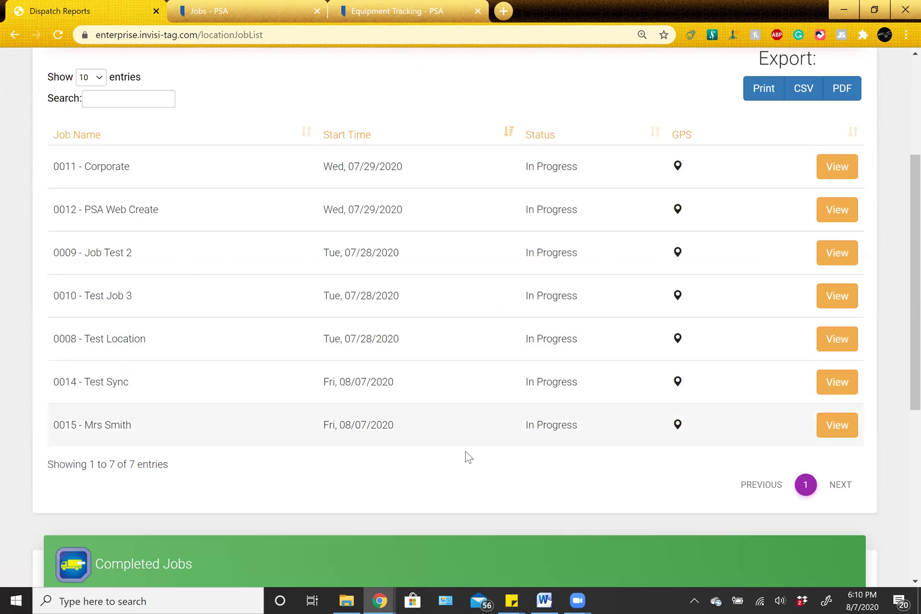
pyautogui.click(850, 430)
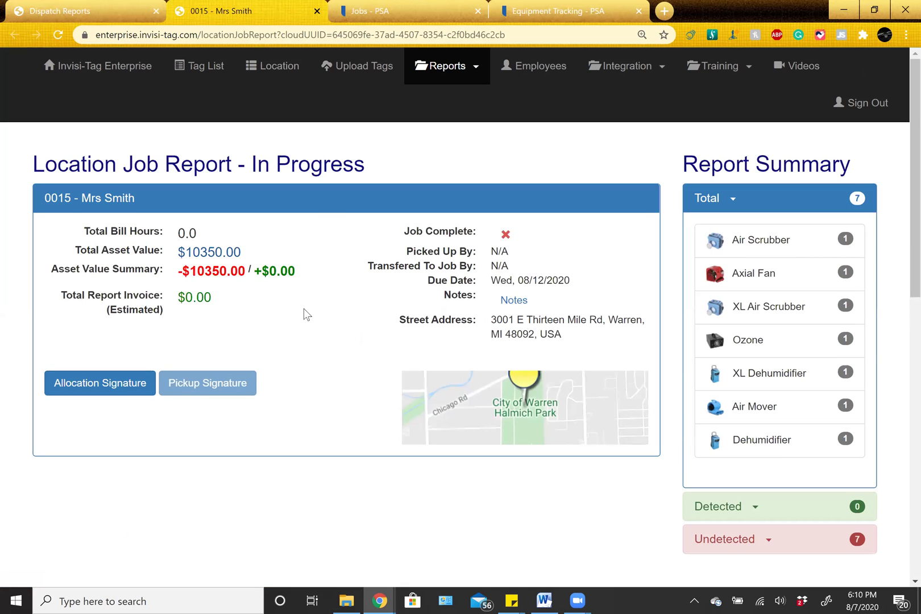
pyautogui.scroll(-1, 218, 236)
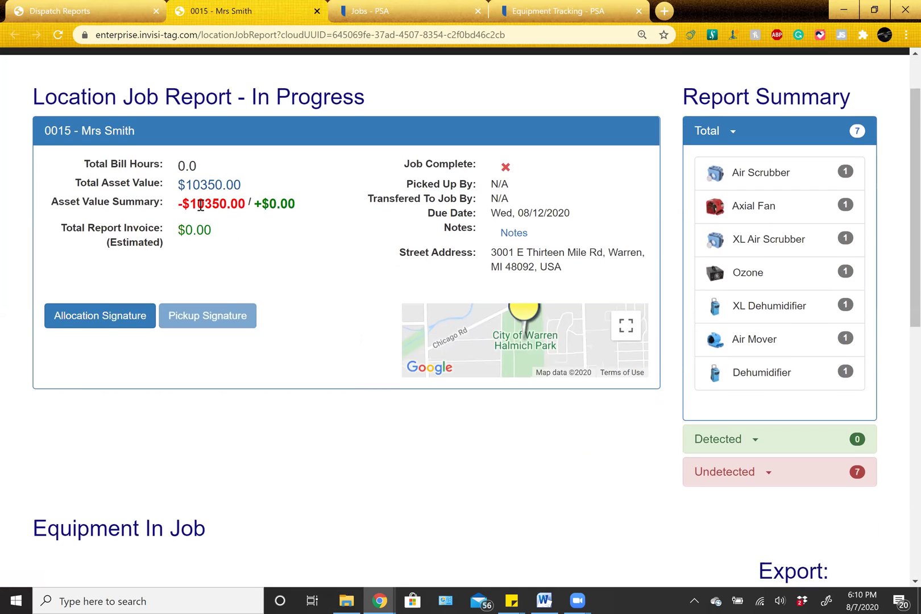
pyautogui.moveTo(178, 185); pyautogui.dragTo(248, 196)
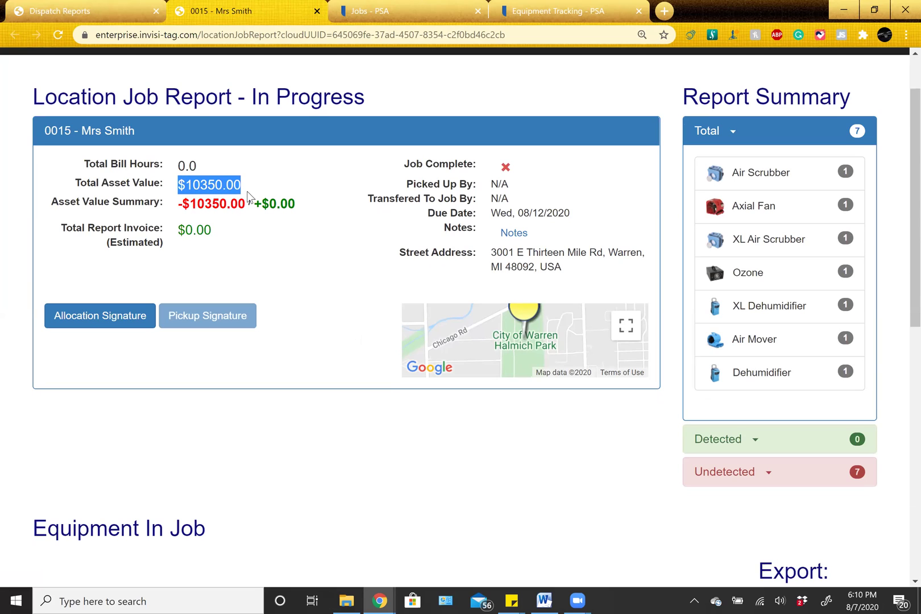
pyautogui.moveTo(178, 205); pyautogui.dragTo(248, 223)
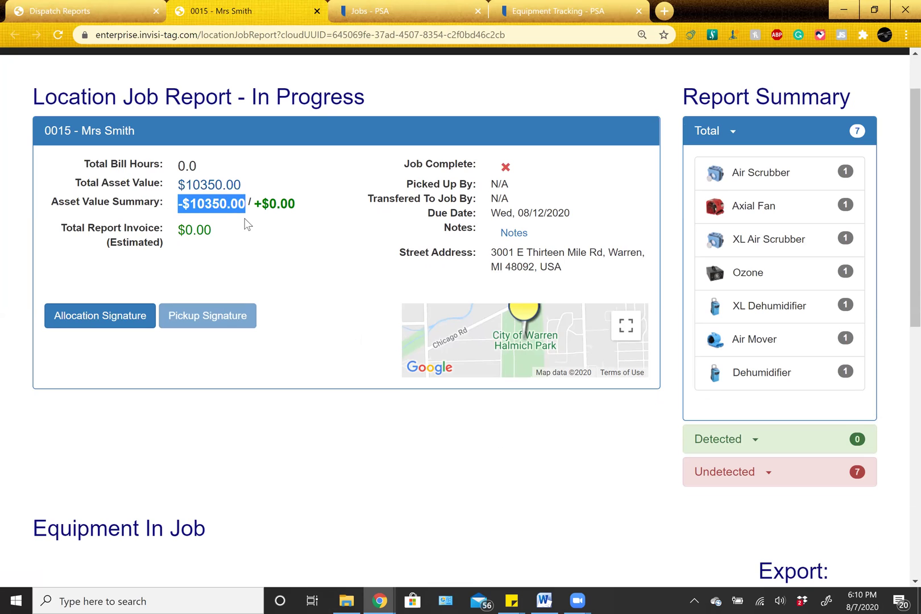
pyautogui.click(247, 223)
# View the job's allocation signature in full and return to the report.
pyautogui.click(94, 313)
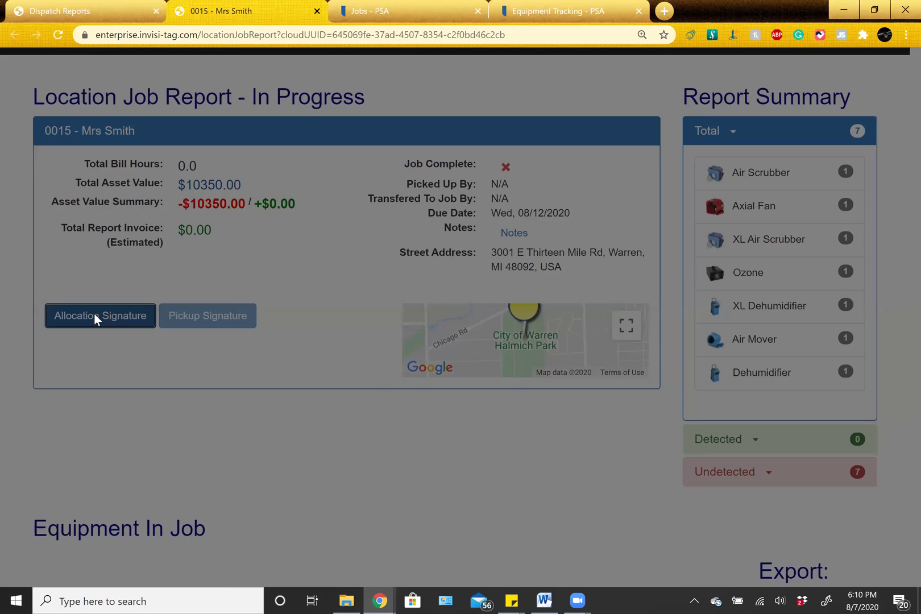
pyautogui.scroll(-4, 393, 326)
pyautogui.scroll(3, 417, 333)
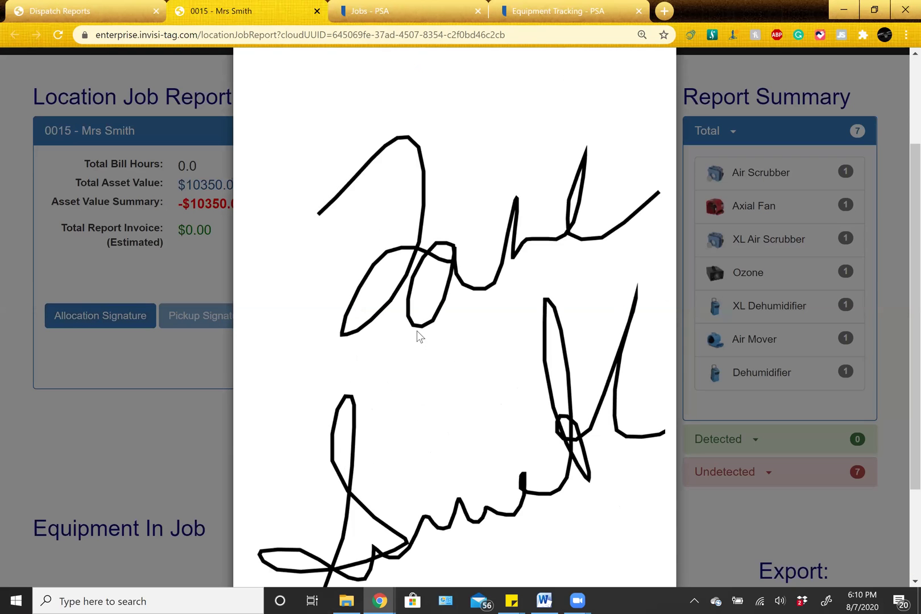
pyautogui.scroll(2, 437, 329)
pyautogui.click(176, 208)
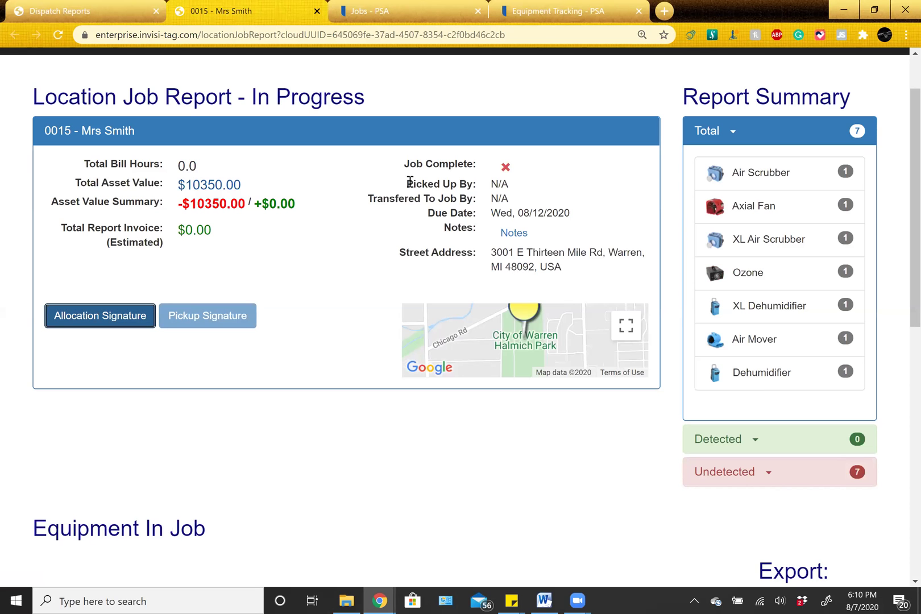
# Examine the job's pickup and transfer fields and its due date.
pyautogui.moveTo(407, 183); pyautogui.dragTo(514, 202)
pyautogui.click(509, 202)
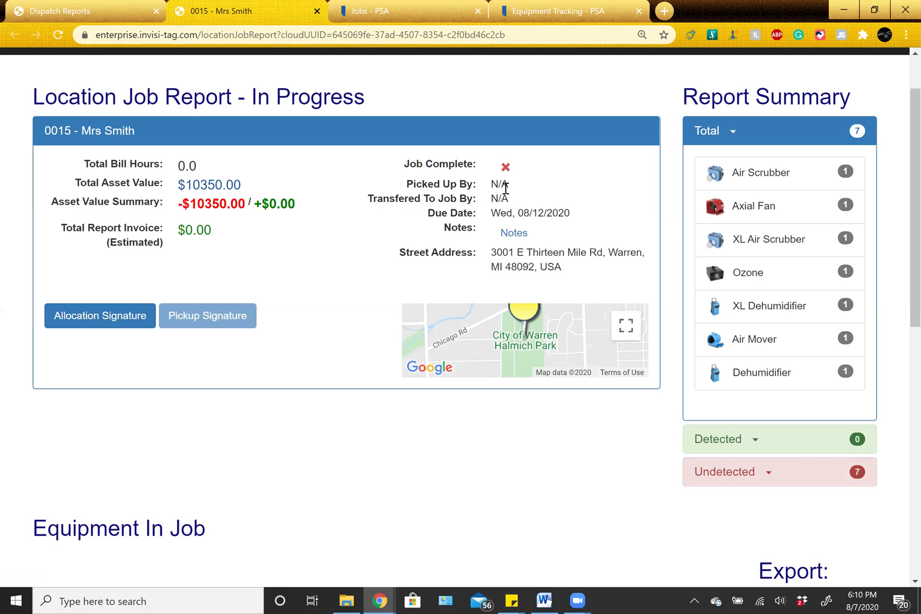
pyautogui.moveTo(491, 213); pyautogui.dragTo(566, 216)
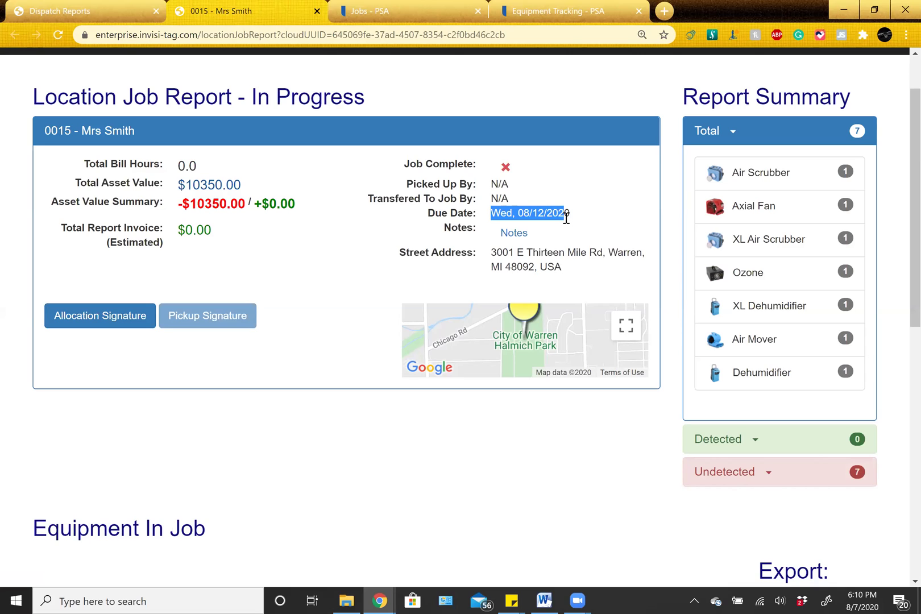
pyautogui.click(560, 219)
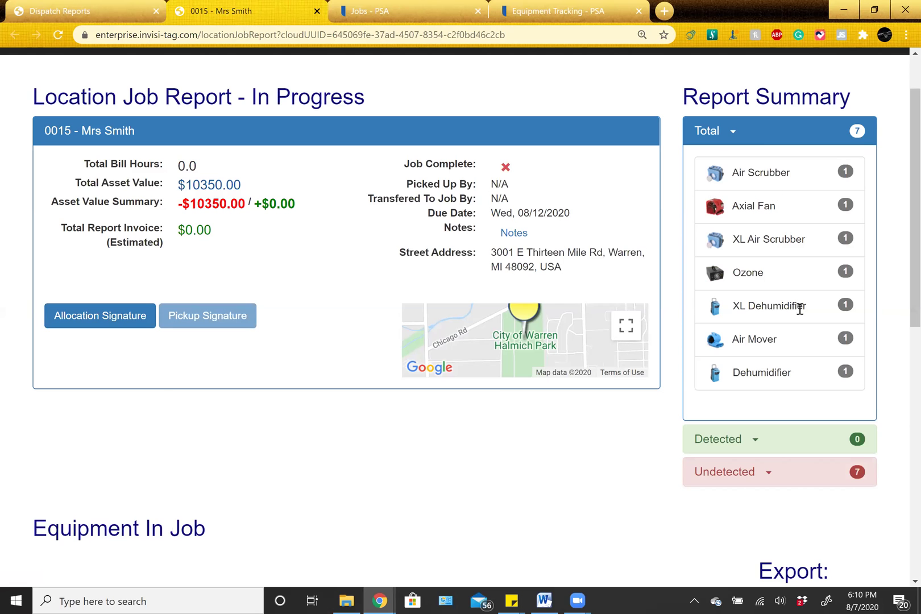
# Show the billing time in days in the Equipment In Job table and review the equipment's rental and invoice columns.
pyautogui.scroll(-7, 455, 287)
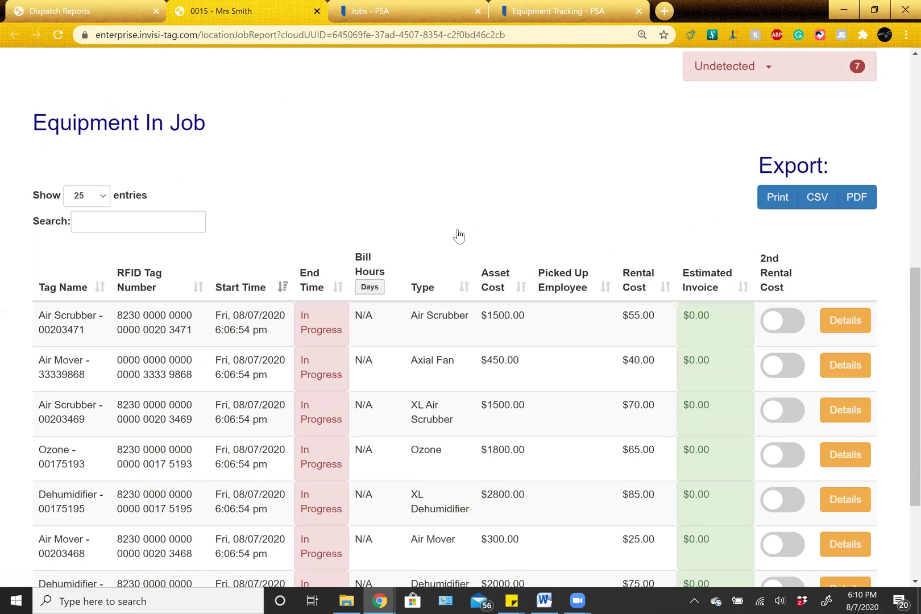
pyautogui.scroll(-1, 498, 231)
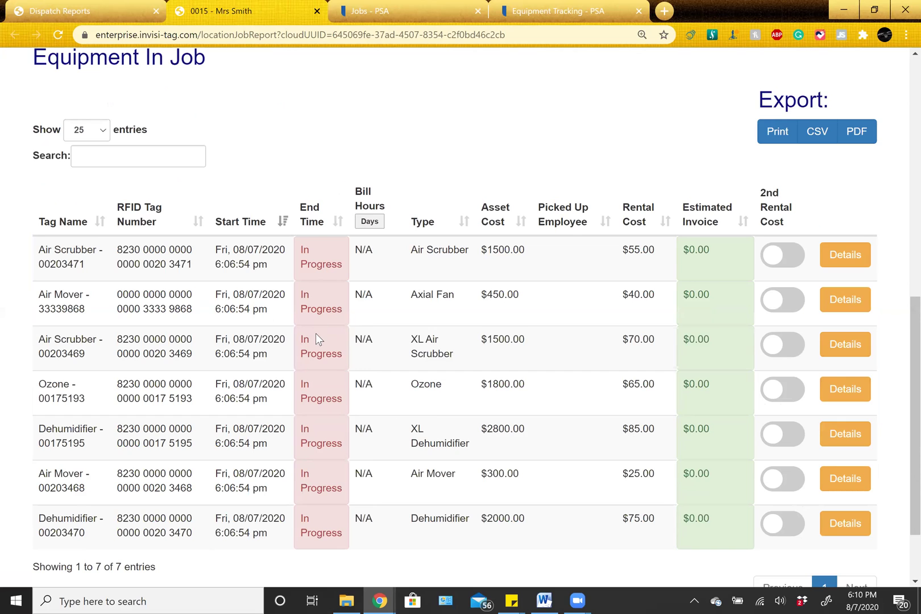
pyautogui.click(370, 223)
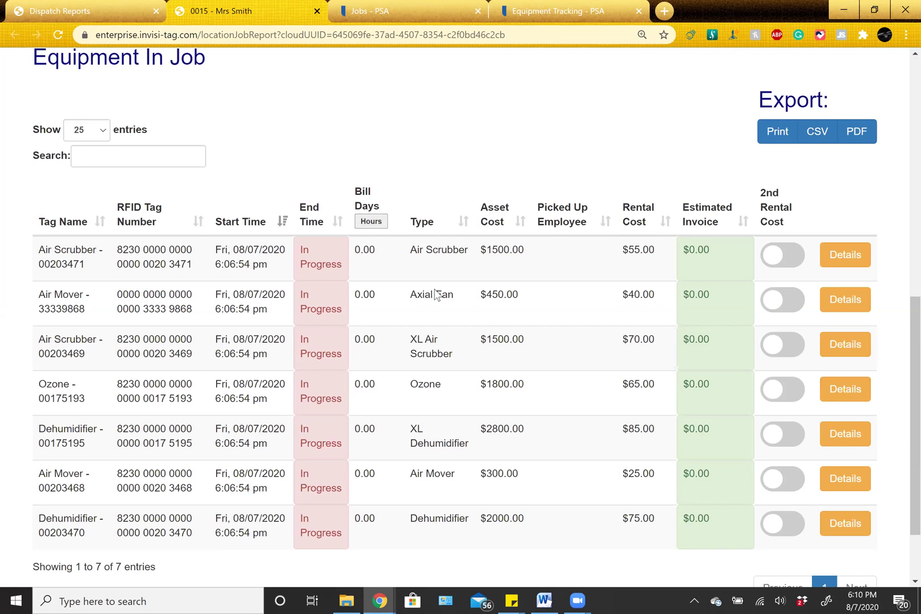
pyautogui.scroll(1, 587, 338)
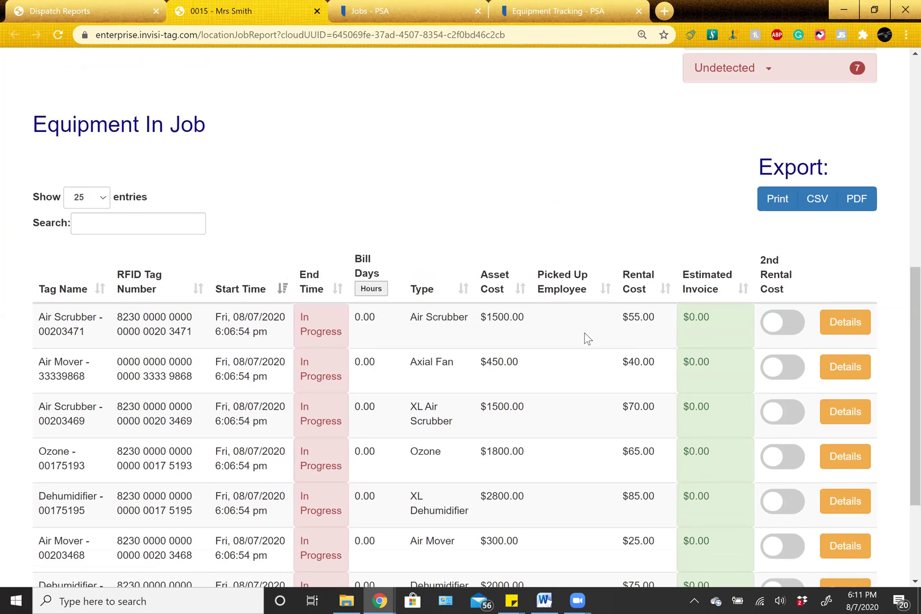
pyautogui.scroll(-1, 583, 327)
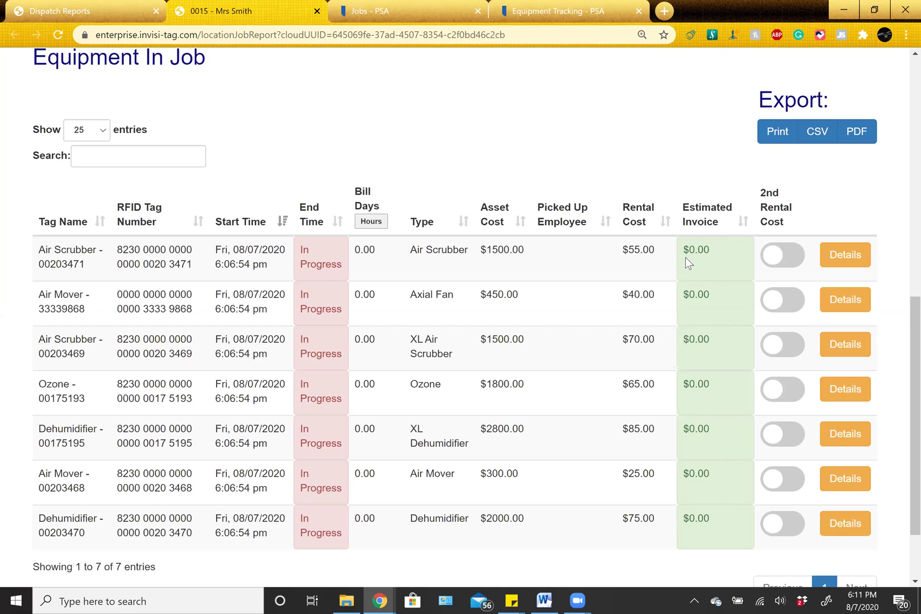
pyautogui.scroll(1, 701, 345)
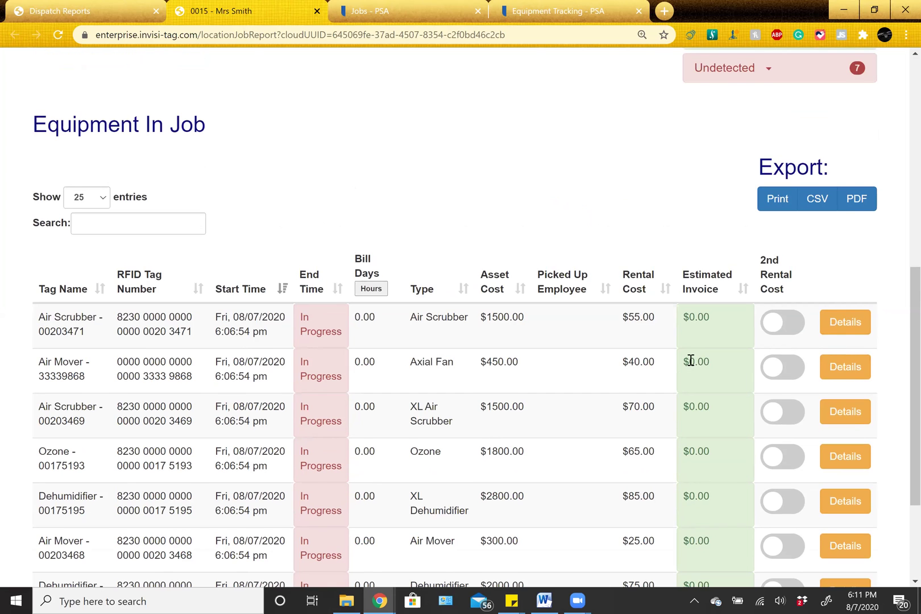
# Export the job report as a PDF and open the downloaded file.
pyautogui.scroll(2, 691, 361)
pyautogui.click(862, 344)
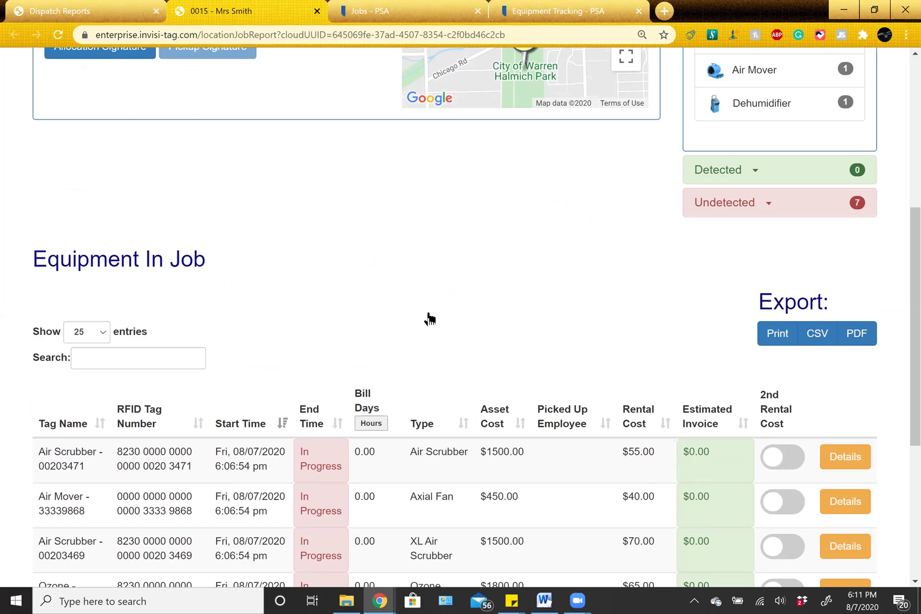
pyautogui.scroll(2, 429, 319)
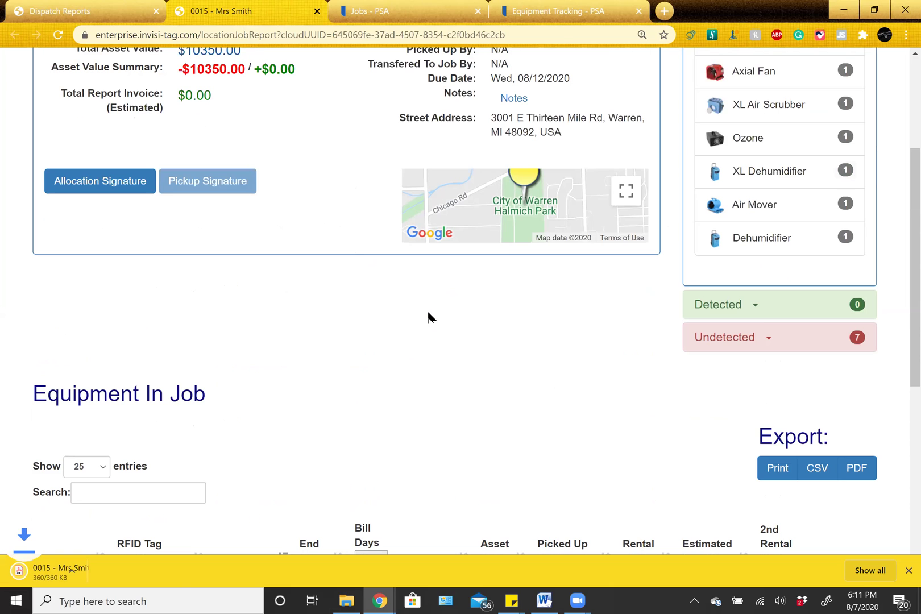
pyautogui.click(125, 570)
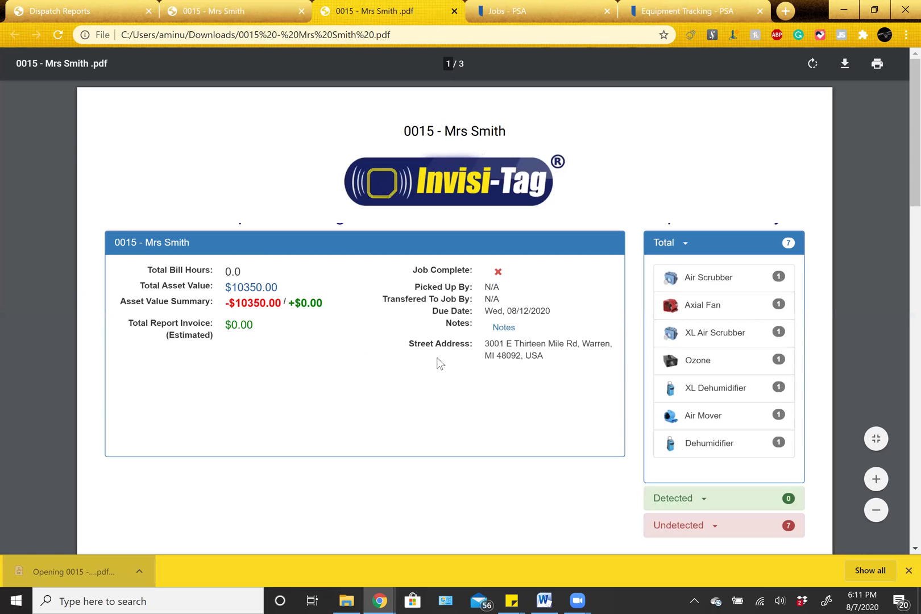
# Review the exported PDF's summary, equipment table and allocated signature pages.
pyautogui.scroll(-3, 463, 360)
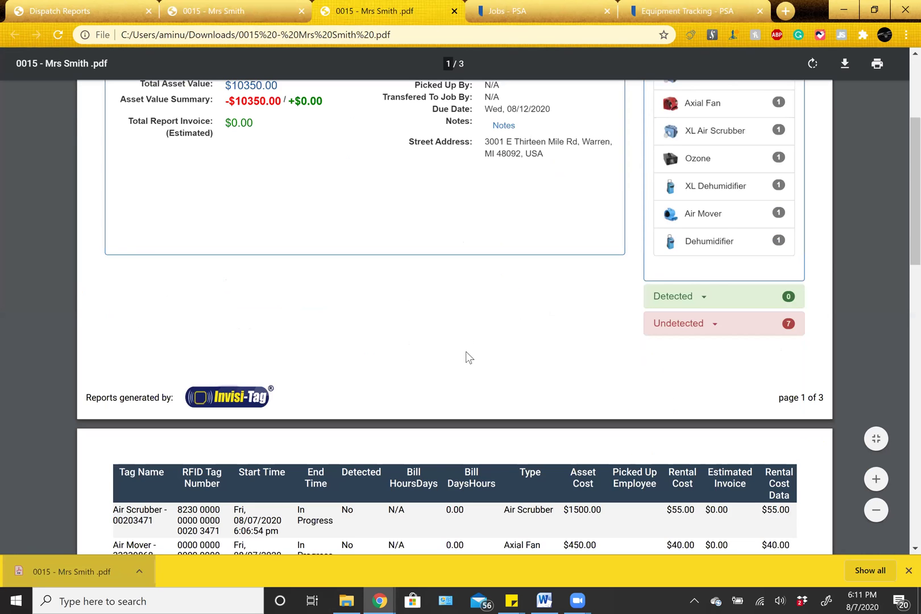
pyautogui.scroll(-5, 466, 353)
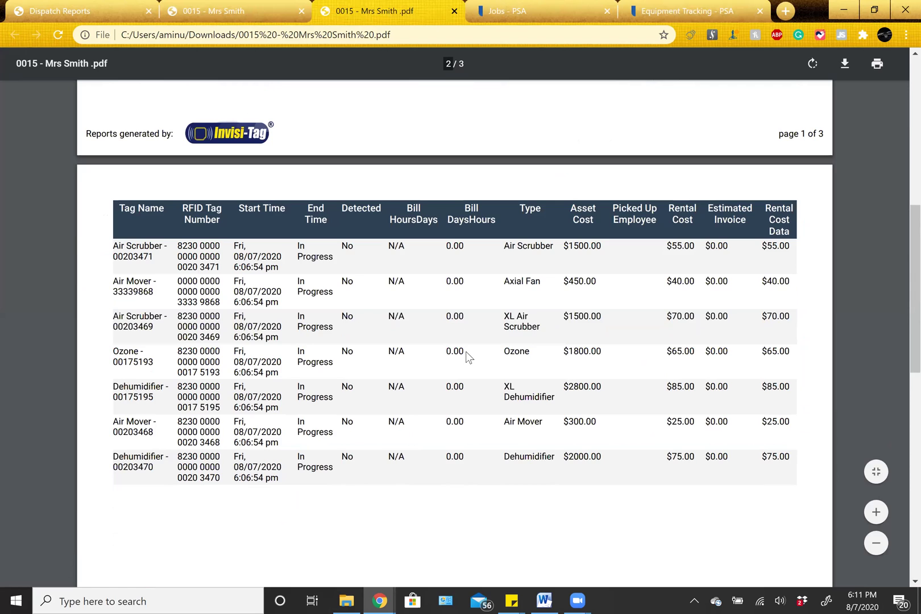
pyautogui.scroll(-10, 466, 351)
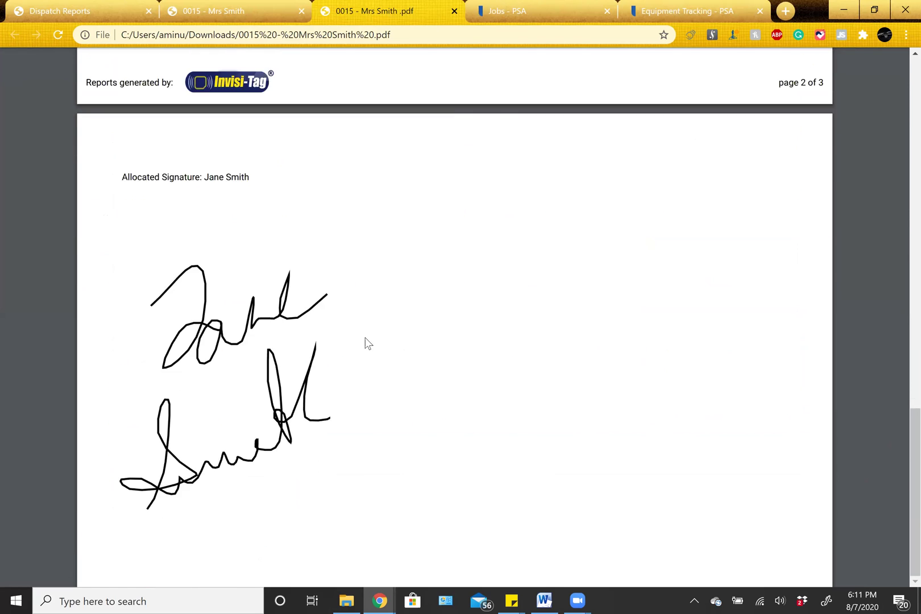
pyautogui.scroll(20, 376, 332)
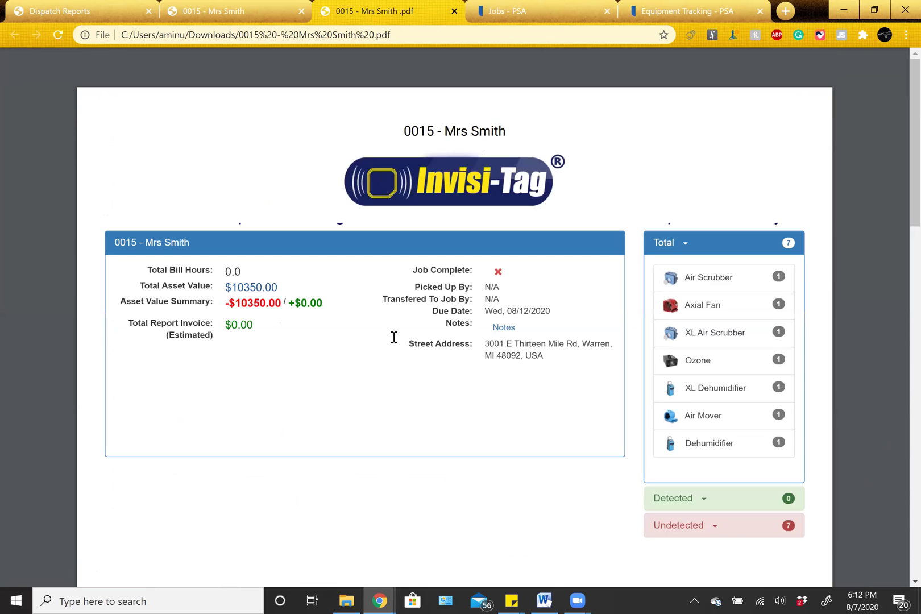
# Switch to the PSA site, open Equipment Tracking, and examine the locations of the listed equipment.
pyautogui.click(243, 12)
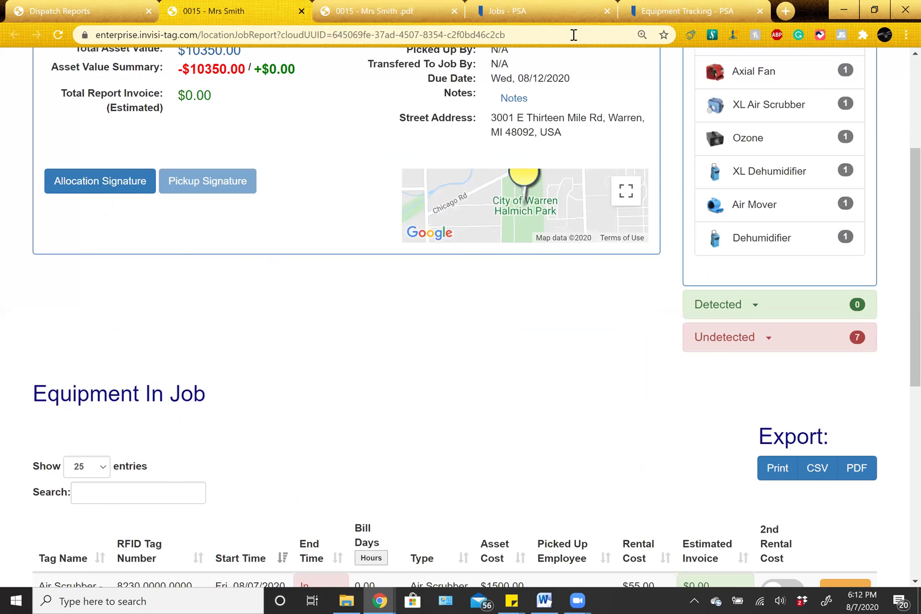
pyautogui.click(574, 12)
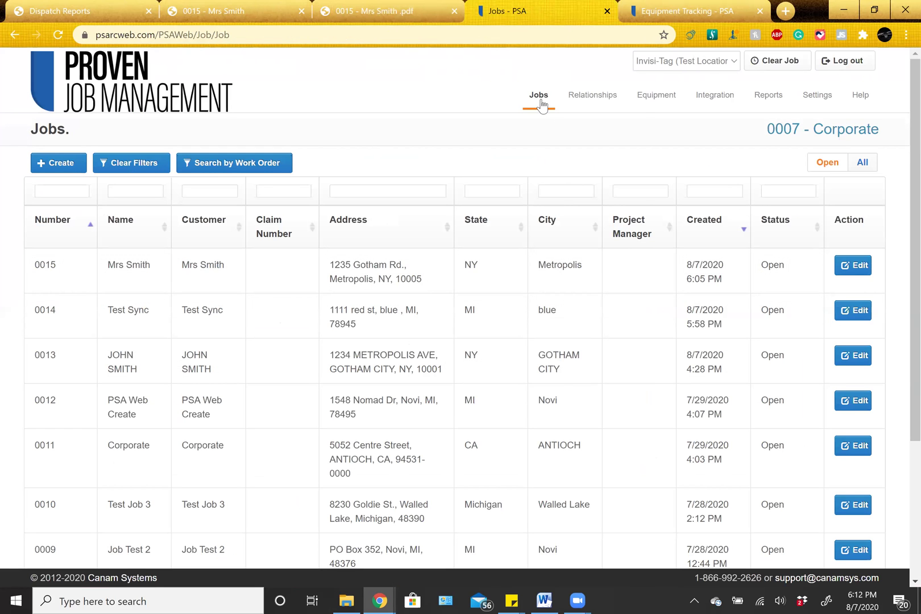
pyautogui.moveTo(541, 101)
pyautogui.moveTo(670, 101)
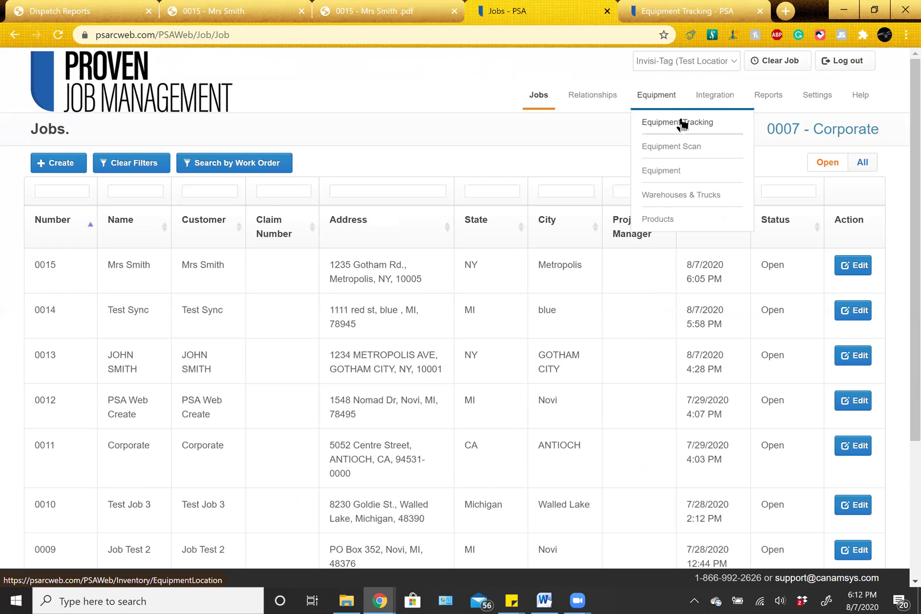
pyautogui.click(680, 122)
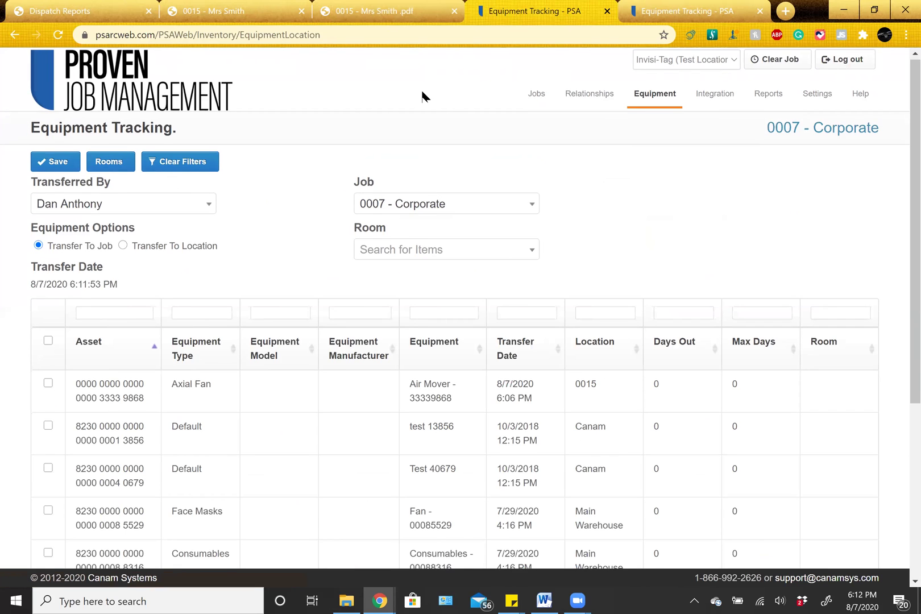
pyautogui.scroll(-2, 424, 98)
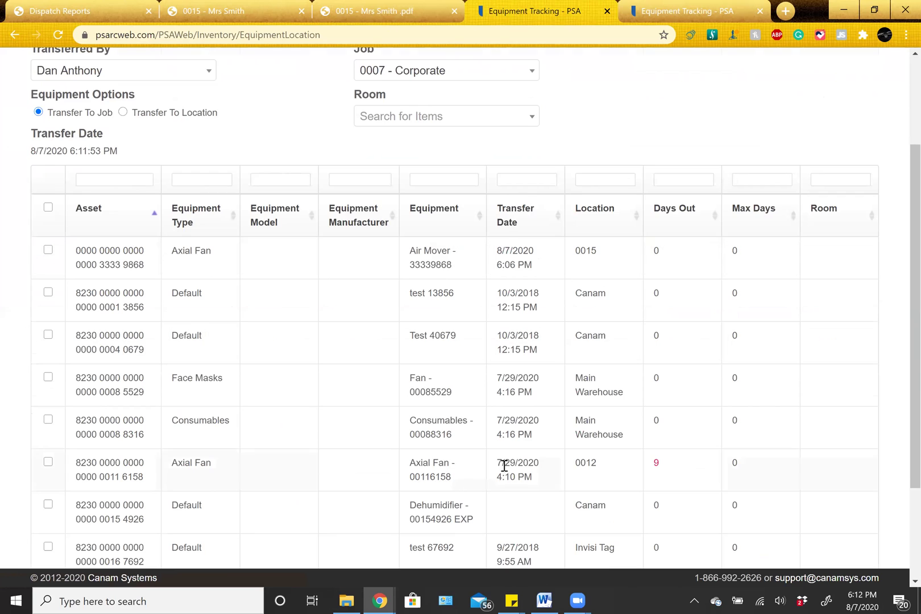
pyautogui.scroll(-2, 501, 467)
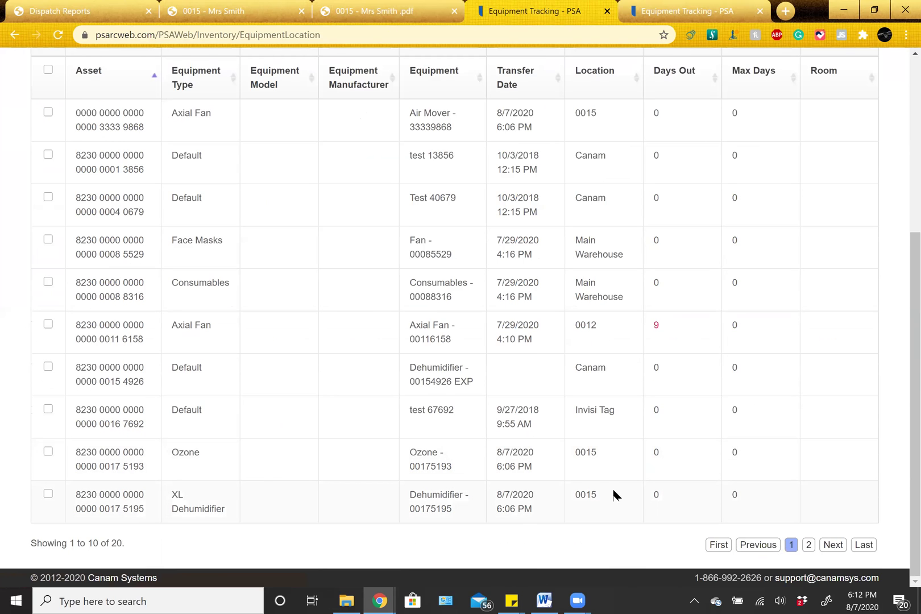
pyautogui.scroll(3, 613, 493)
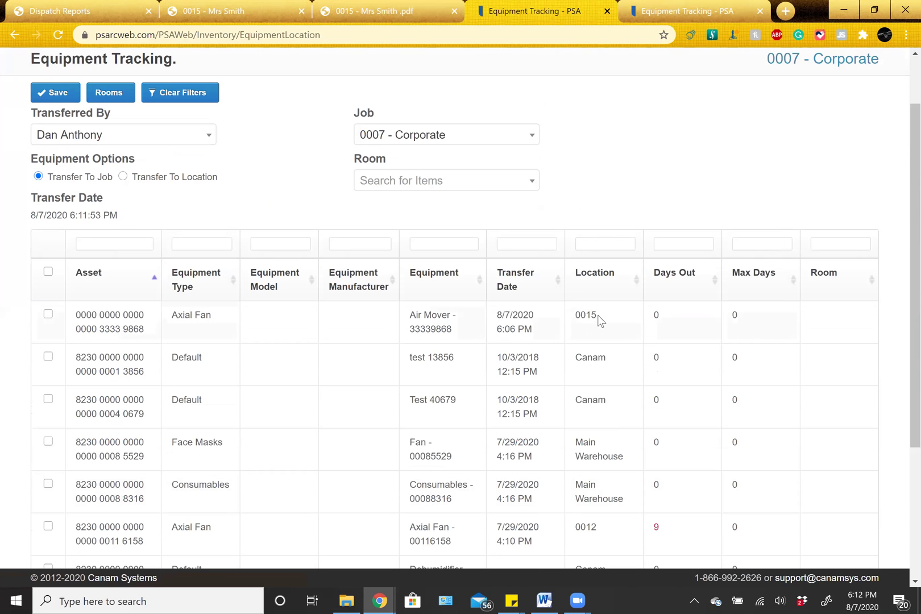
# Select job 0015 as the destination job for the equipment transfer in Equipment Tracking.
pyautogui.click(492, 142)
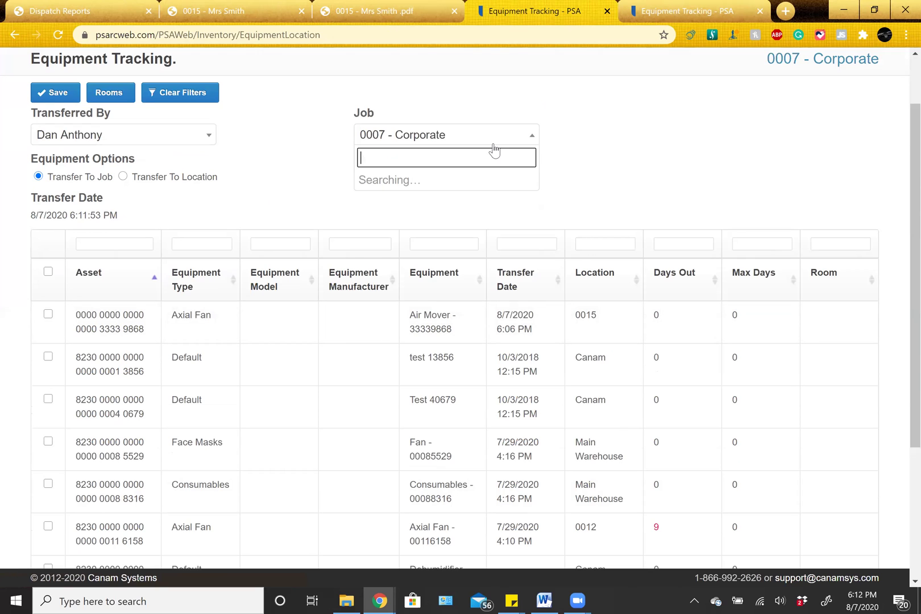
pyautogui.scroll(-1, 493, 244)
pyautogui.scroll(-2, 493, 244)
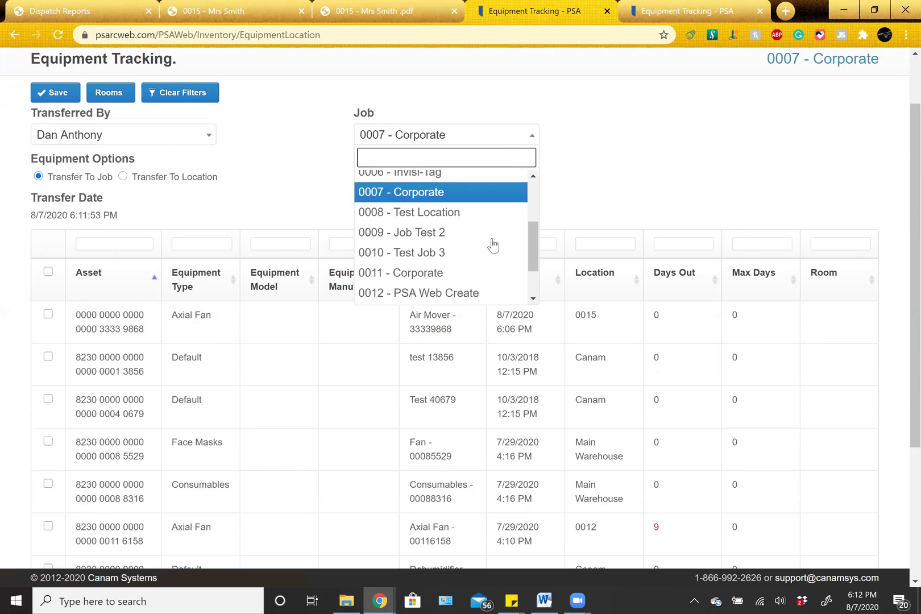
pyautogui.click(439, 295)
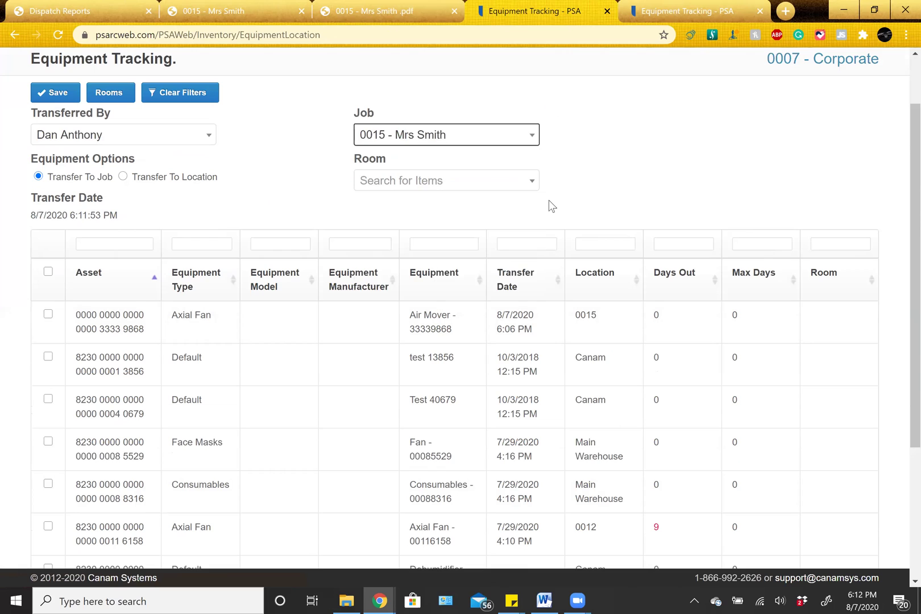
# Filter the equipment table by location 0015 and review the equipment assigned to that job.
pyautogui.click(608, 251)
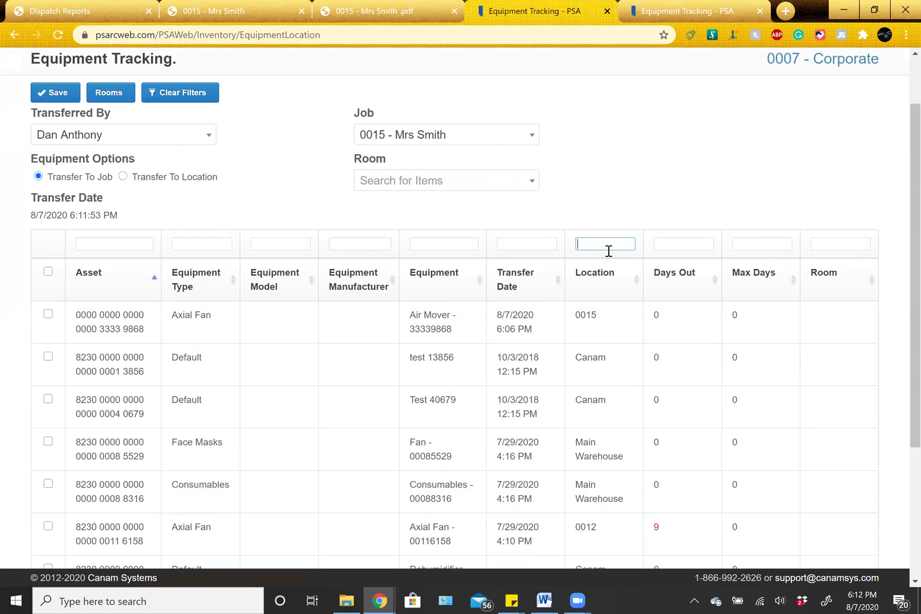
pyautogui.write('0015')
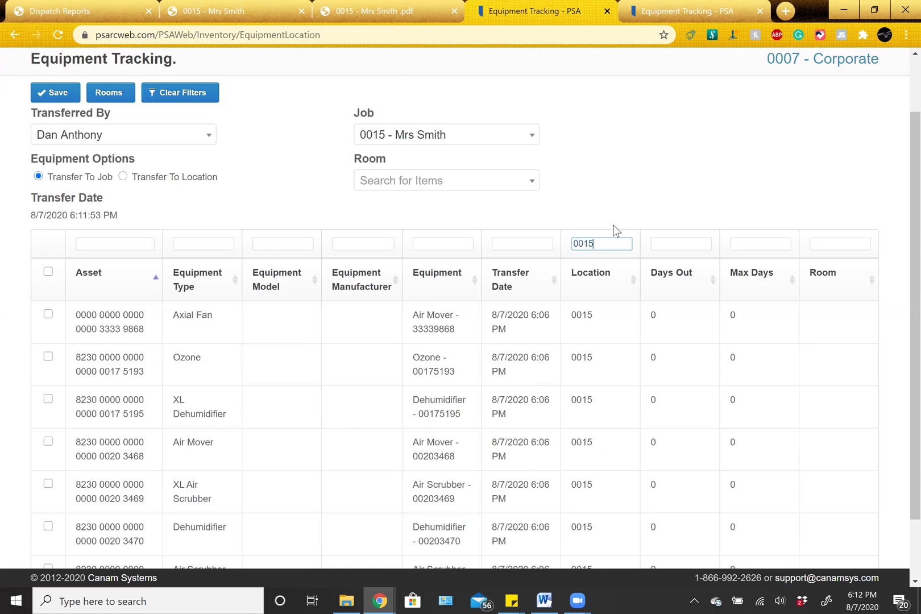
pyautogui.scroll(-1, 615, 236)
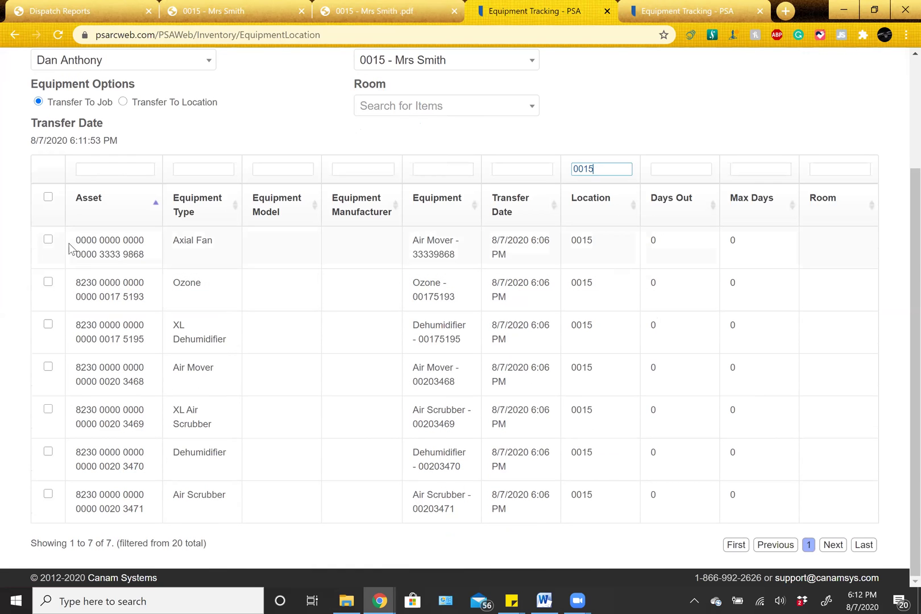
pyautogui.moveTo(74, 239); pyautogui.dragTo(635, 515)
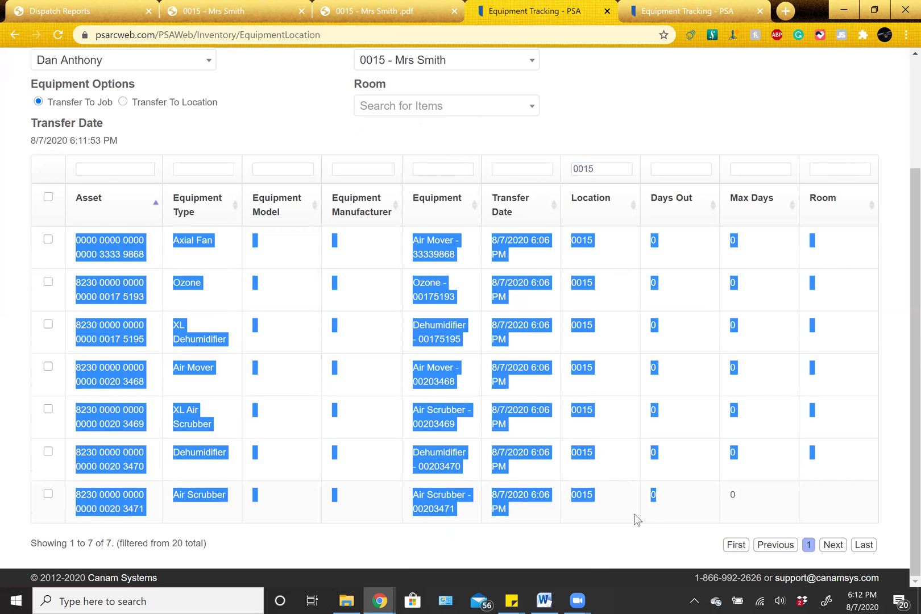
pyautogui.click(615, 465)
pyautogui.scroll(2, 505, 228)
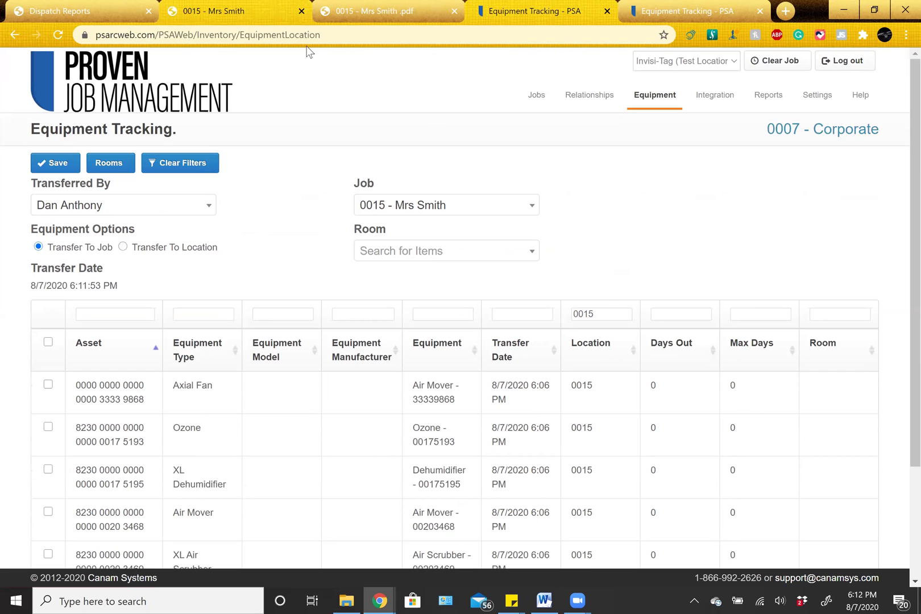
# Switch to the Invisi-Tag mobile app and transfer the scanned equipment to the Truck 17 location.
pyautogui.click(331, 20)
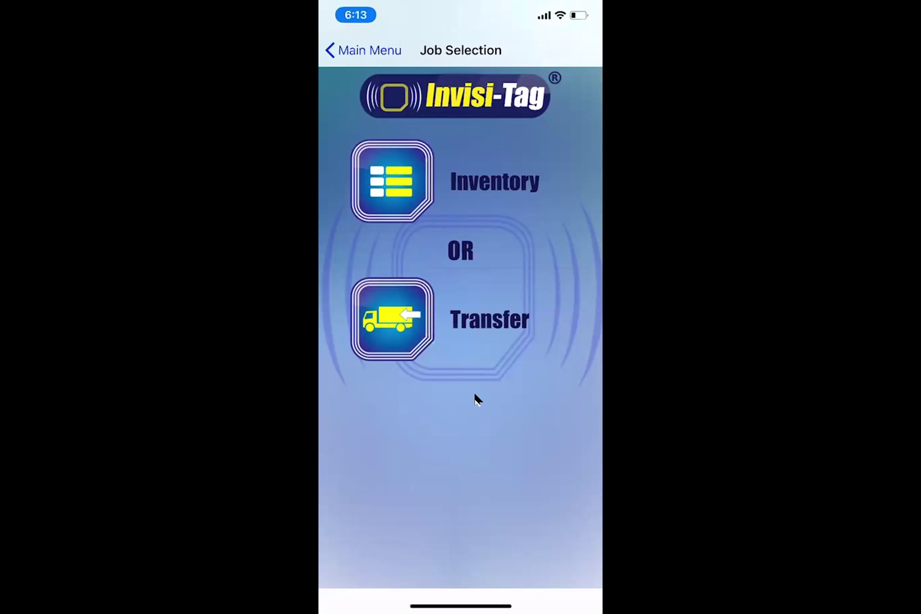
pyautogui.click(444, 318)
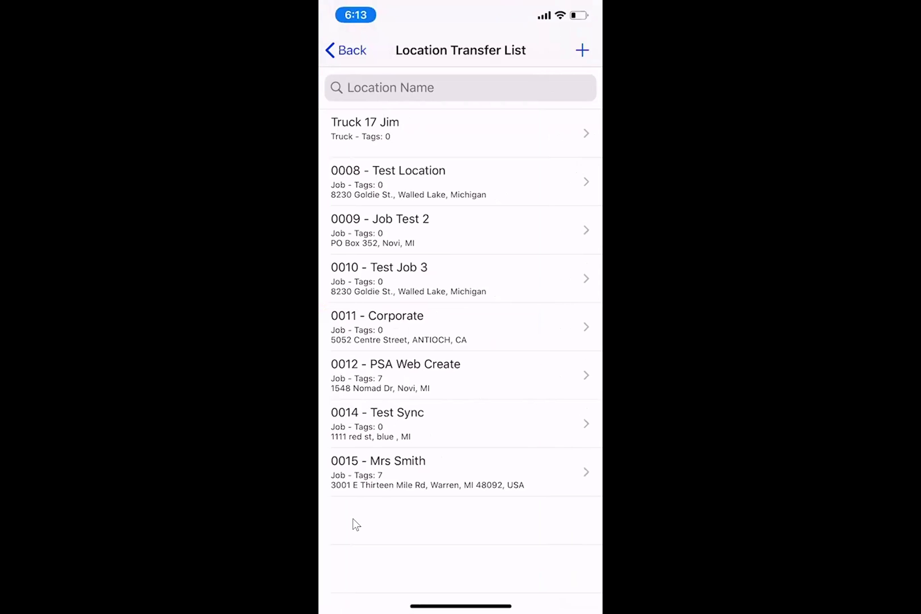
pyautogui.click(384, 128)
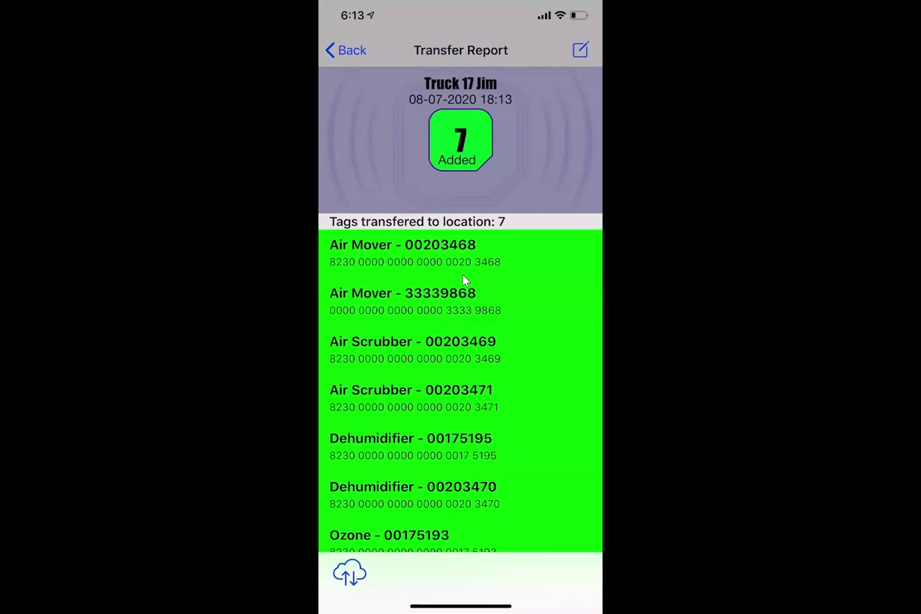
# Review the transfer report's tags moved to the truck and out of job 0015, and sync the data to the cloud.
pyautogui.scroll(-5, 462, 274)
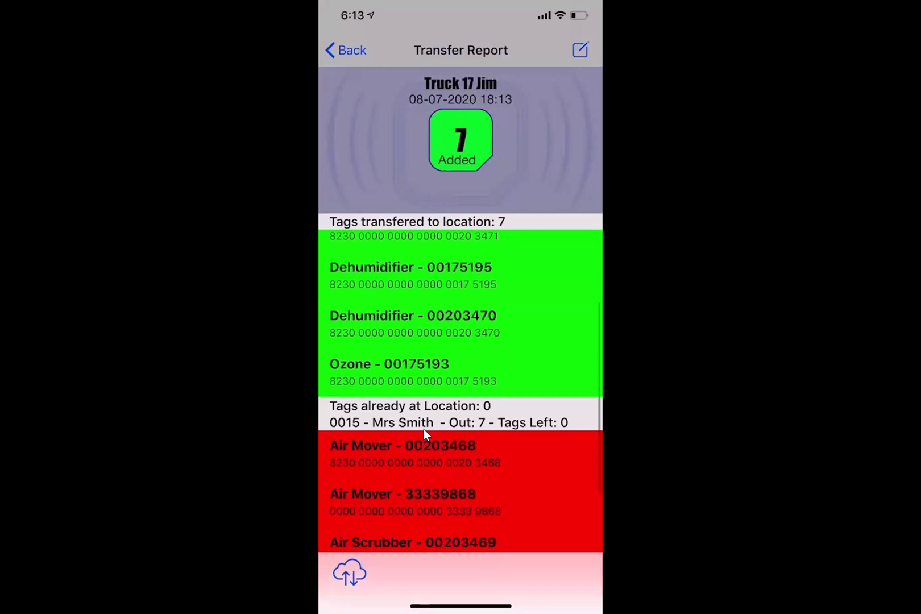
pyautogui.moveTo(352, 459); pyautogui.dragTo(351, 389)
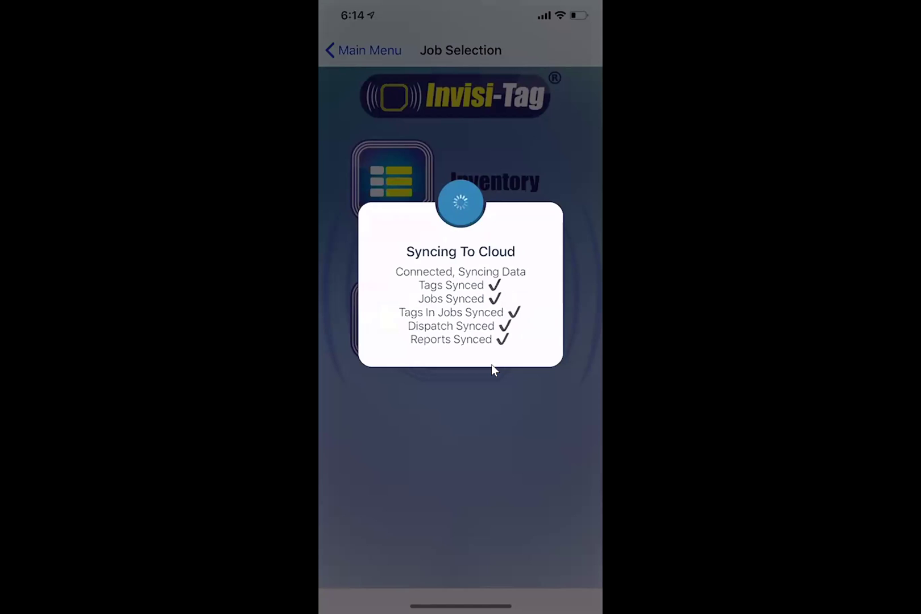
pyautogui.click(491, 364)
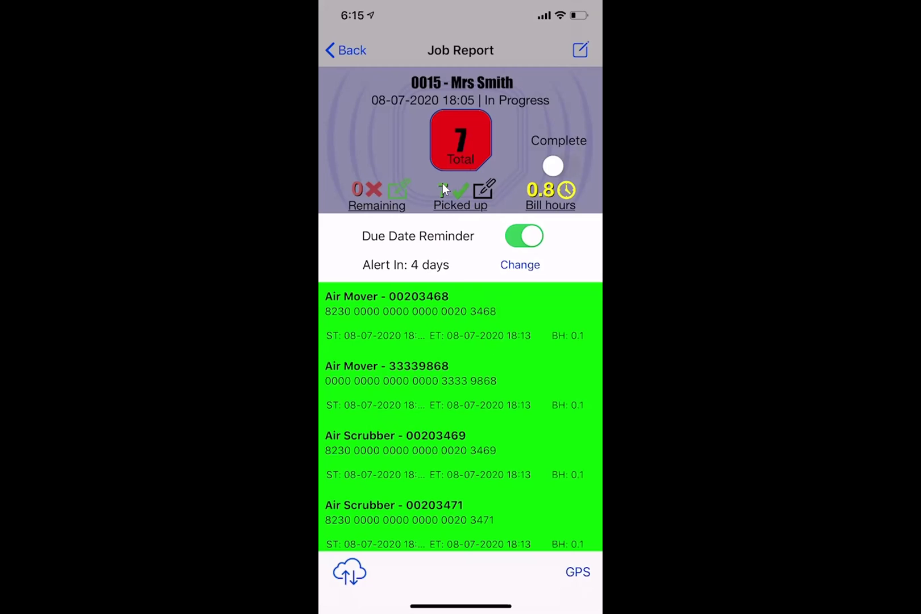
# Review the picked-up equipment in job 0015's mobile report and mark the job as complete.
pyautogui.scroll(-3, 504, 397)
pyautogui.scroll(2, 504, 397)
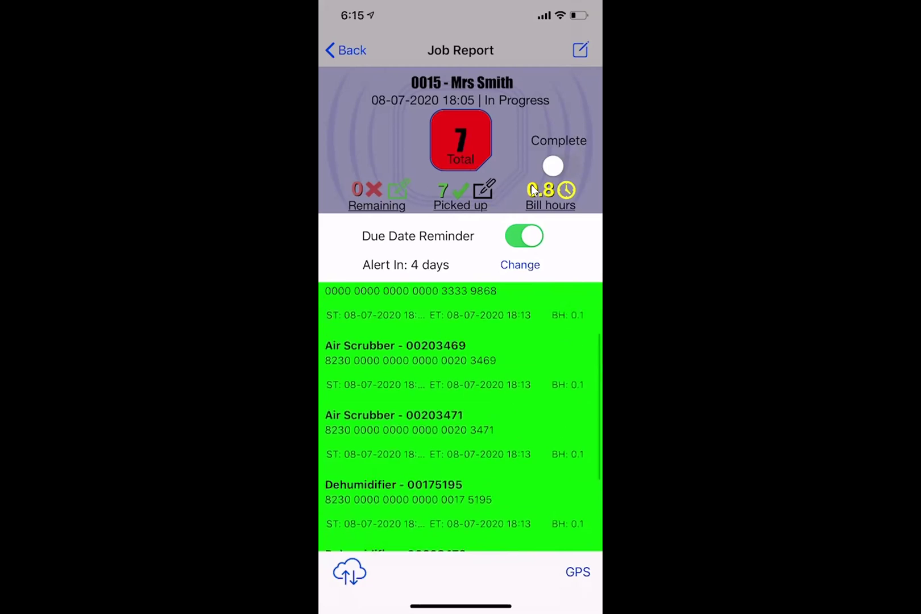
pyautogui.click(555, 166)
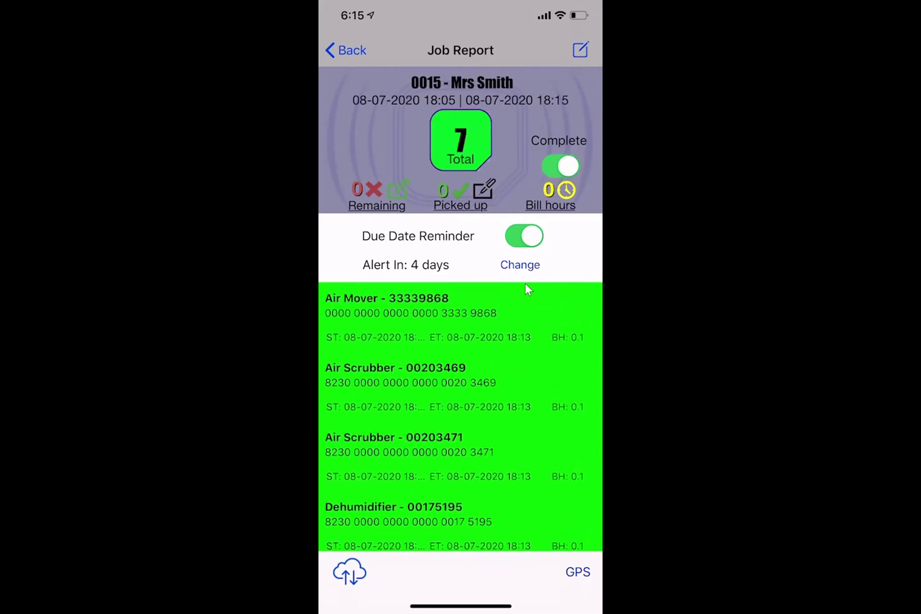
# Record the pickup signature for job 0015 by entering the signer's name, drawing and confirming the signature, and leave the job reports.
pyautogui.click(484, 195)
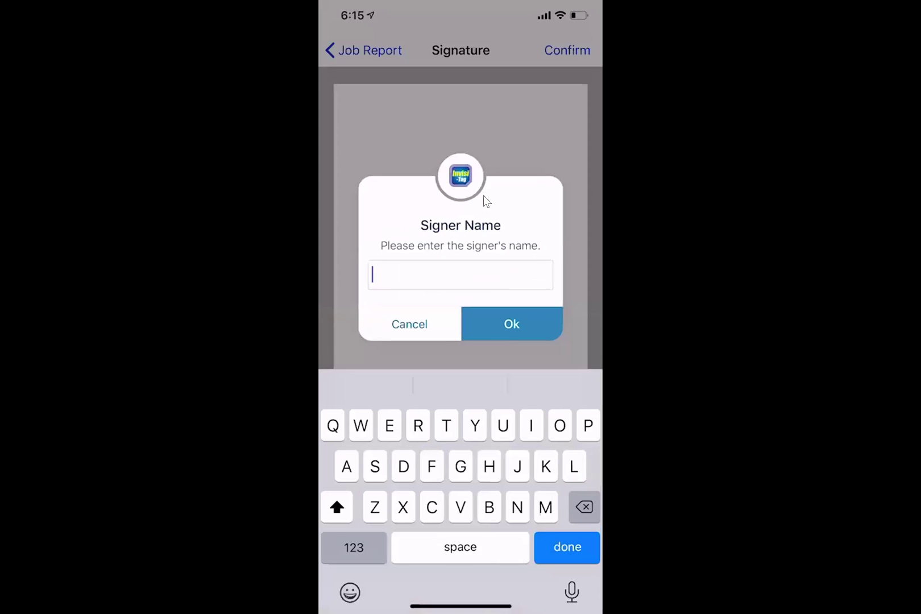
pyautogui.write('Jane smith')
pyautogui.press('Return')
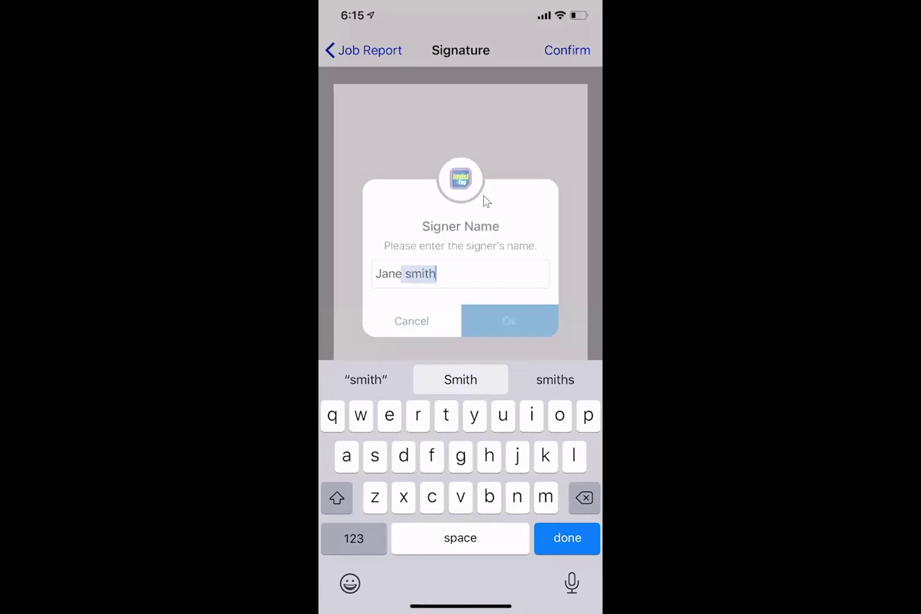
pyautogui.moveTo(376, 332)
pyautogui.mouseDown()
pyautogui.moveTo(382, 297)
pyautogui.moveTo(485, 289)
pyautogui.moveTo(588, 265)
pyautogui.mouseUp()
pyautogui.moveTo(498, 236); pyautogui.dragTo(510, 232)
pyautogui.click(567, 50)
pyautogui.click(461, 348)
pyautogui.click(346, 50)
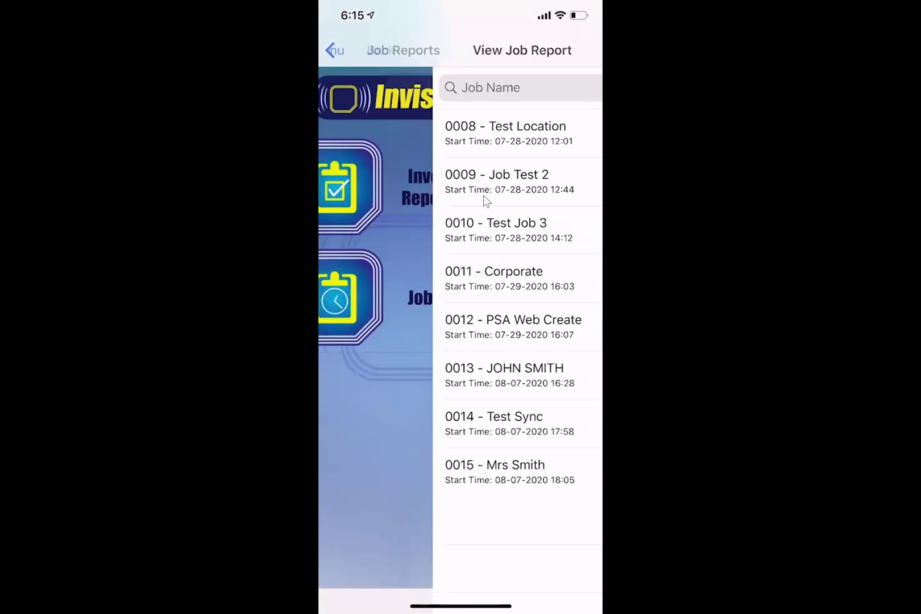
pyautogui.click(342, 50)
pyautogui.click(460, 485)
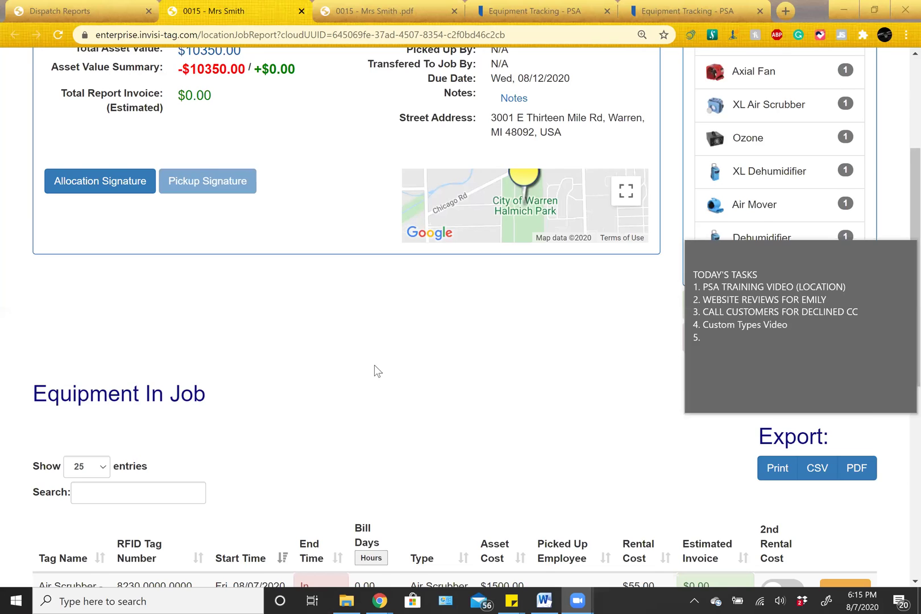
# Switch to Invisi-Tag Enterprise, reload the job 0015 report, and check its asset value summary and pickup signature.
pyautogui.scroll(4, 266, 228)
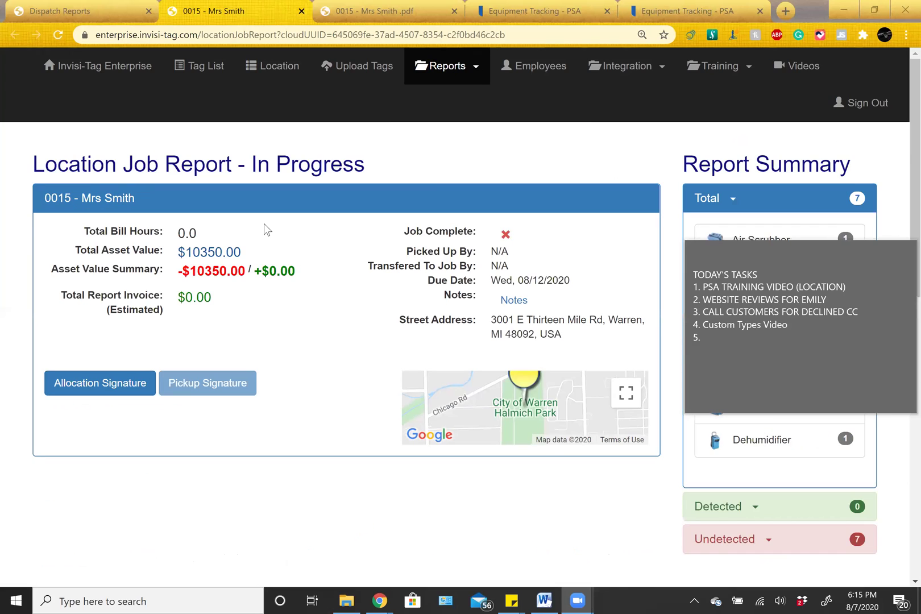
pyautogui.click(58, 35)
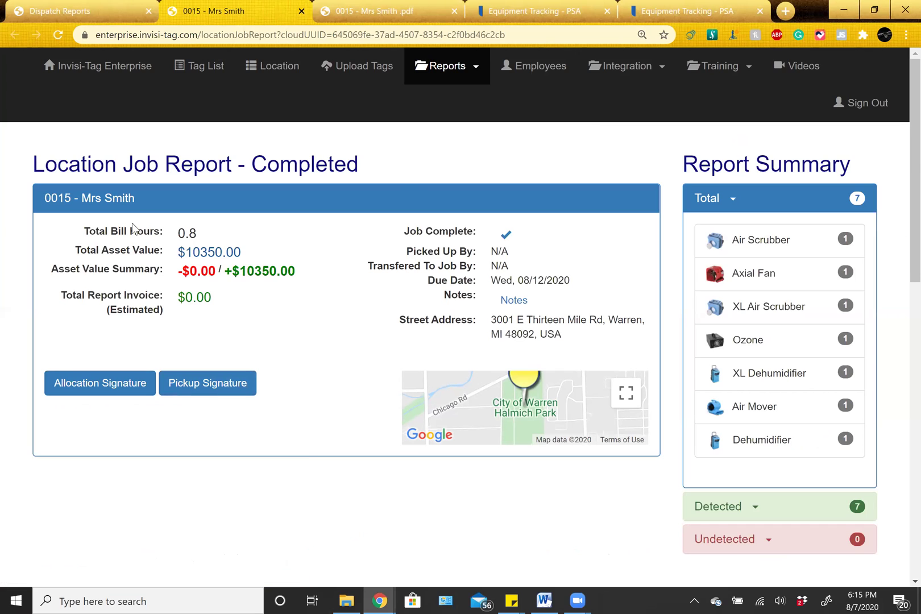
pyautogui.moveTo(180, 252); pyautogui.dragTo(296, 275)
pyautogui.click(248, 257)
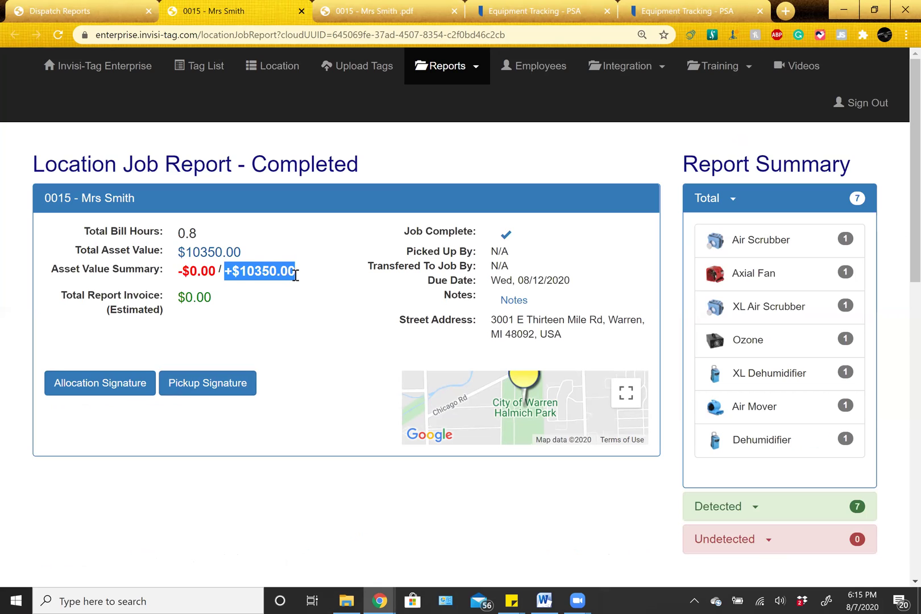
pyautogui.click(296, 275)
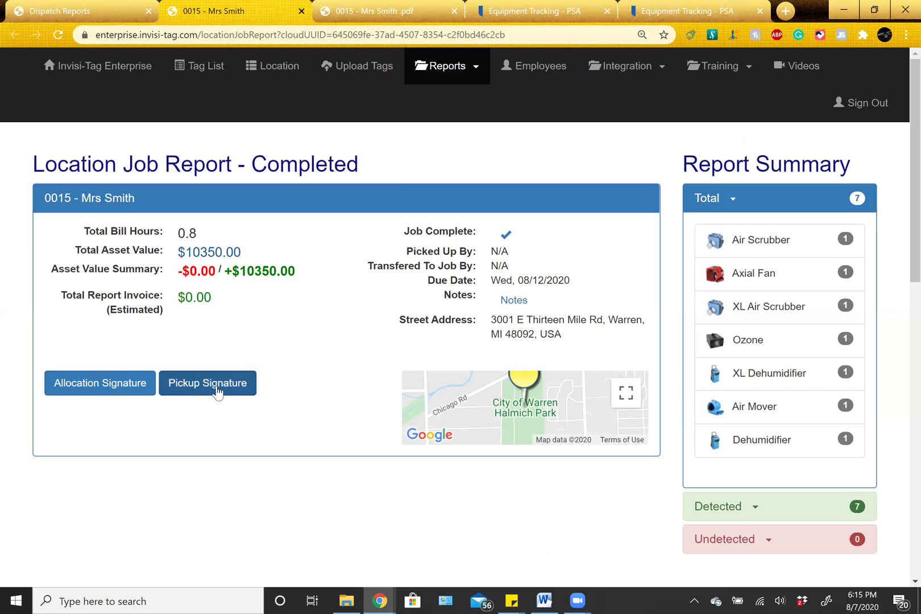
pyautogui.click(218, 388)
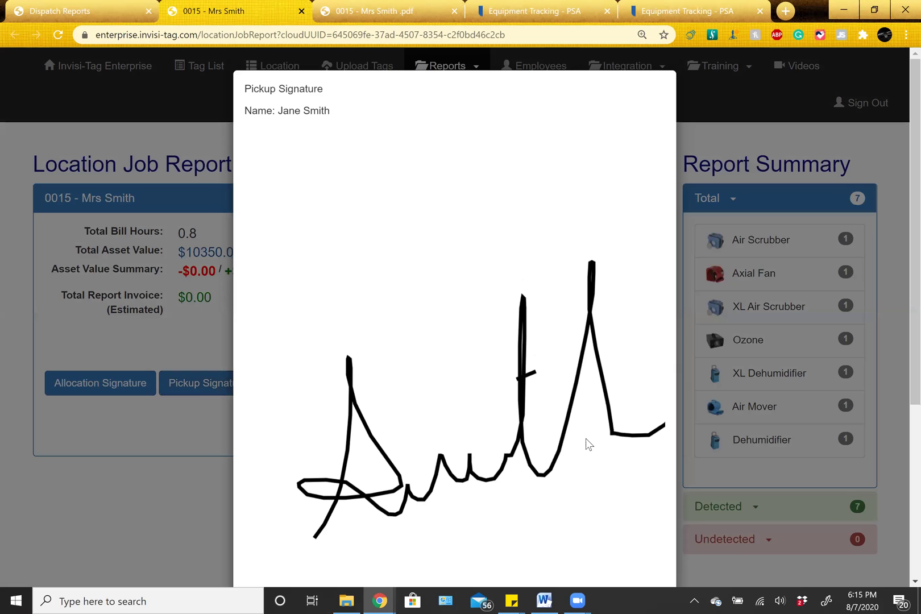
pyautogui.click(227, 285)
# Review the end times, bill hours, rental costs and estimated invoices in the Equipment In Job table.
pyautogui.scroll(-7, 625, 291)
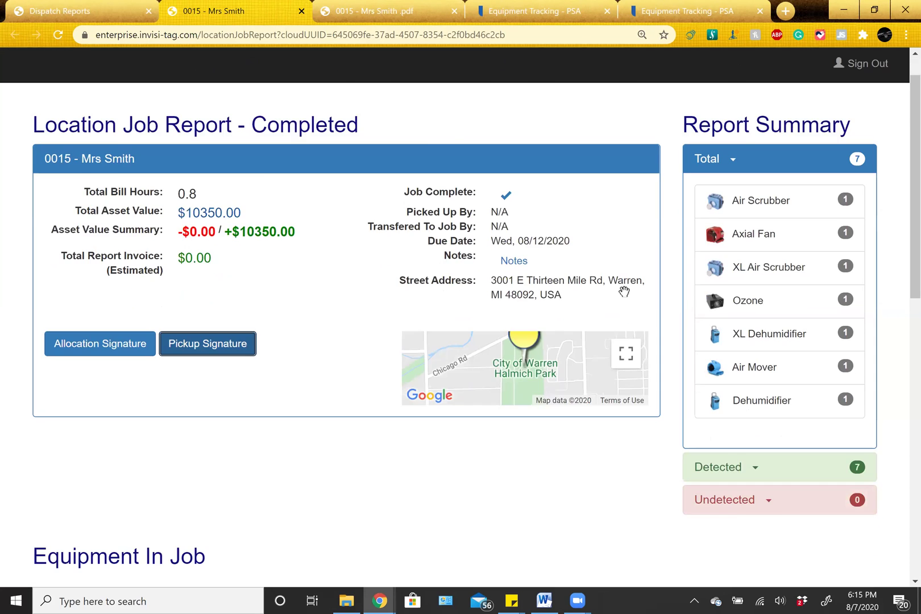
pyautogui.scroll(-2, 535, 260)
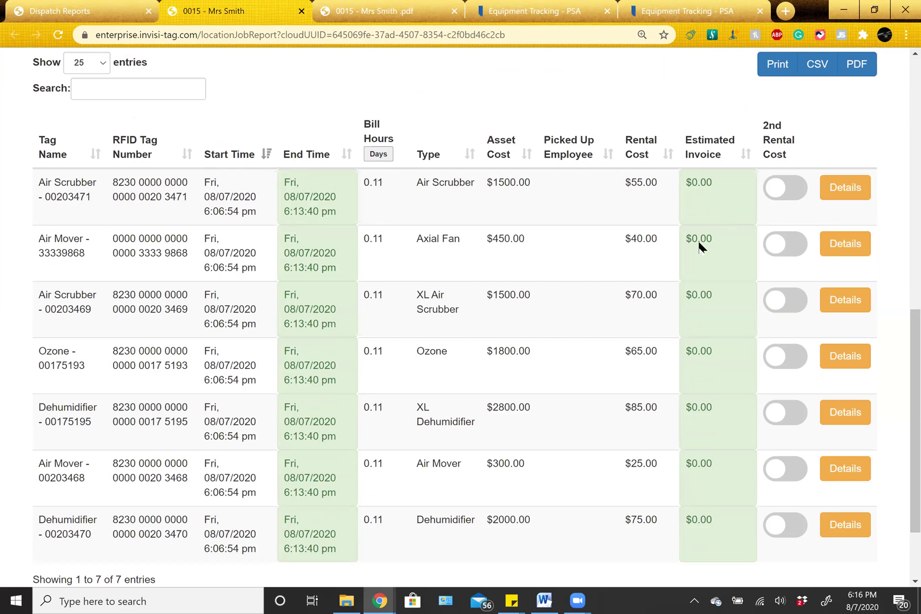
pyautogui.scroll(1, 535, 393)
pyautogui.scroll(10, 523, 398)
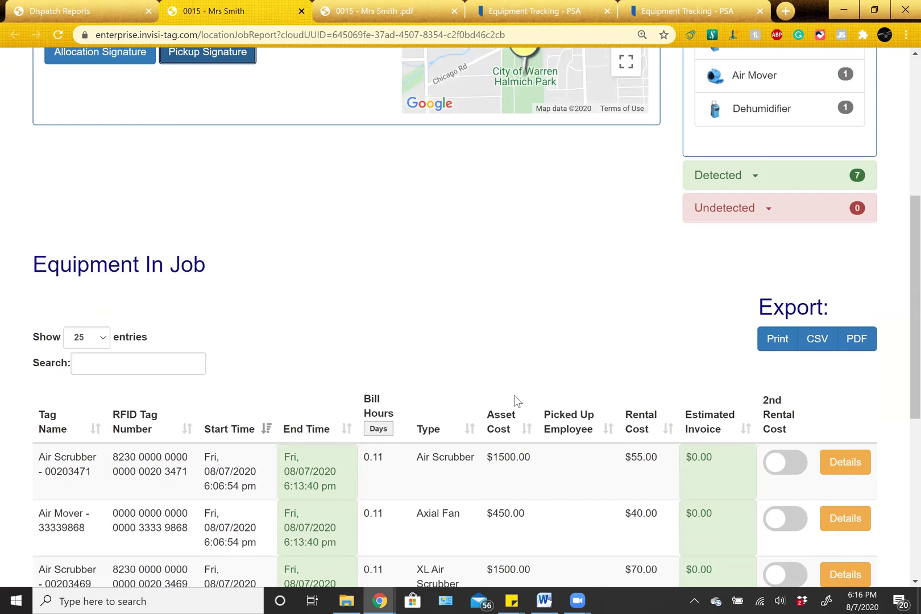
# Open the Location Jobs Report and examine the in-progress and completed job lists for job 0015.
pyautogui.click(442, 76)
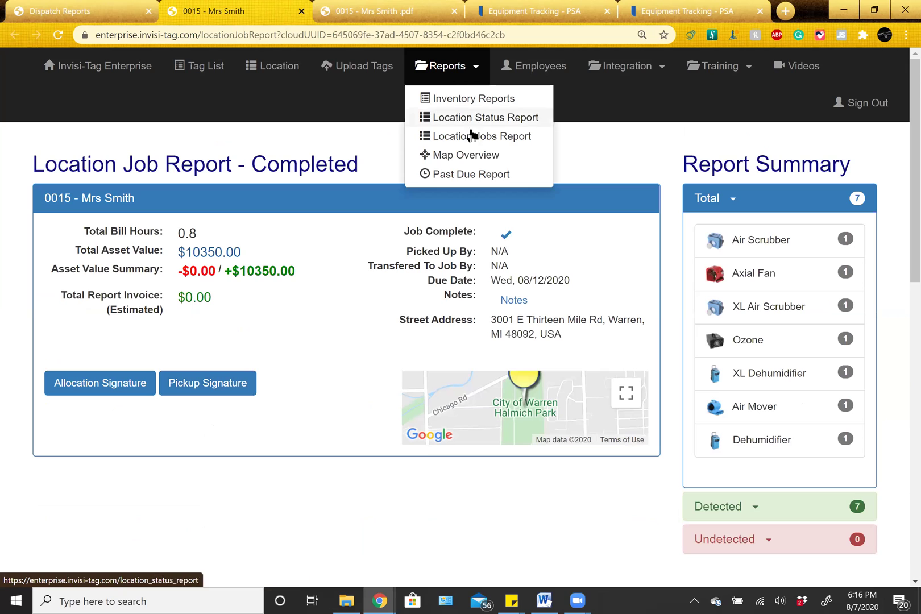
pyautogui.click(477, 138)
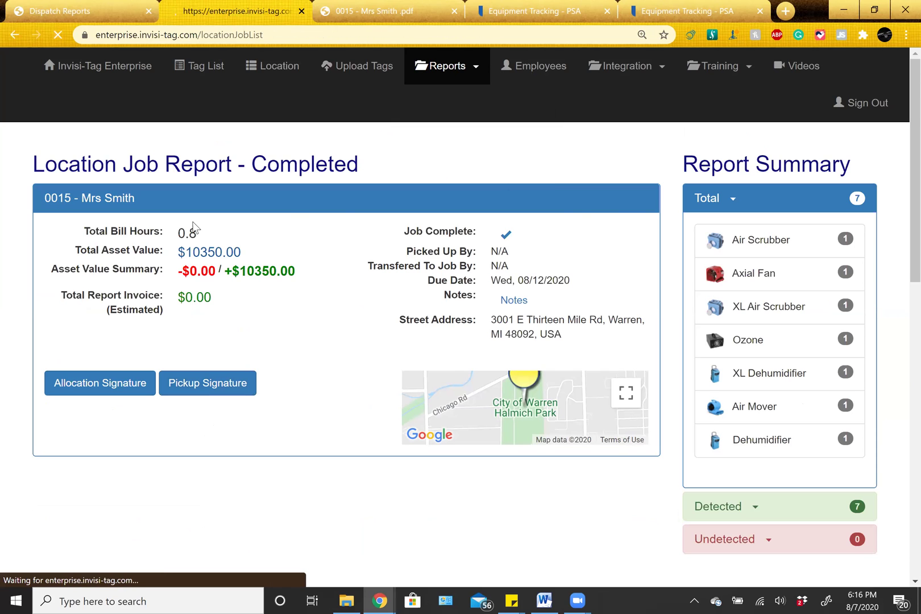
pyautogui.scroll(-2, 244, 171)
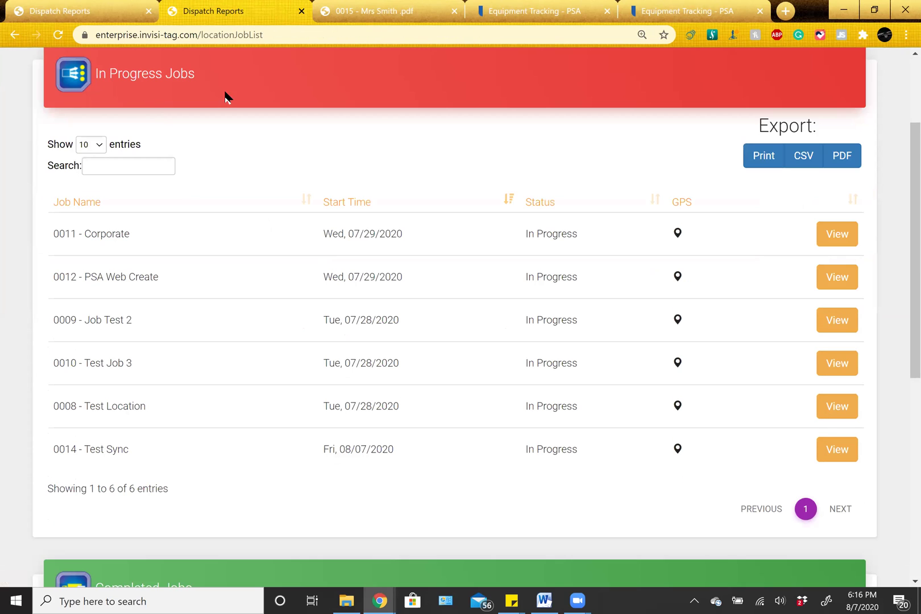
pyautogui.scroll(-6, 307, 370)
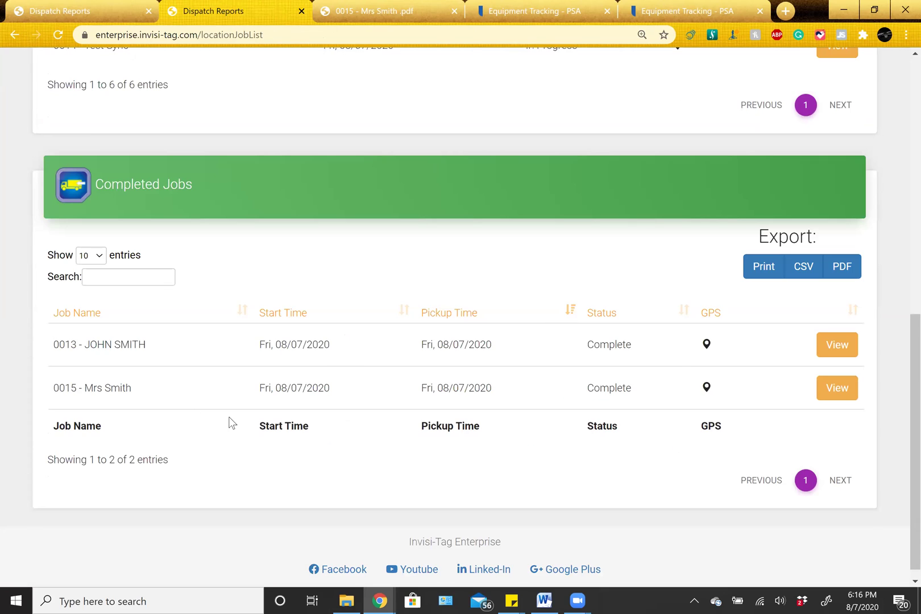
pyautogui.scroll(10, 377, 423)
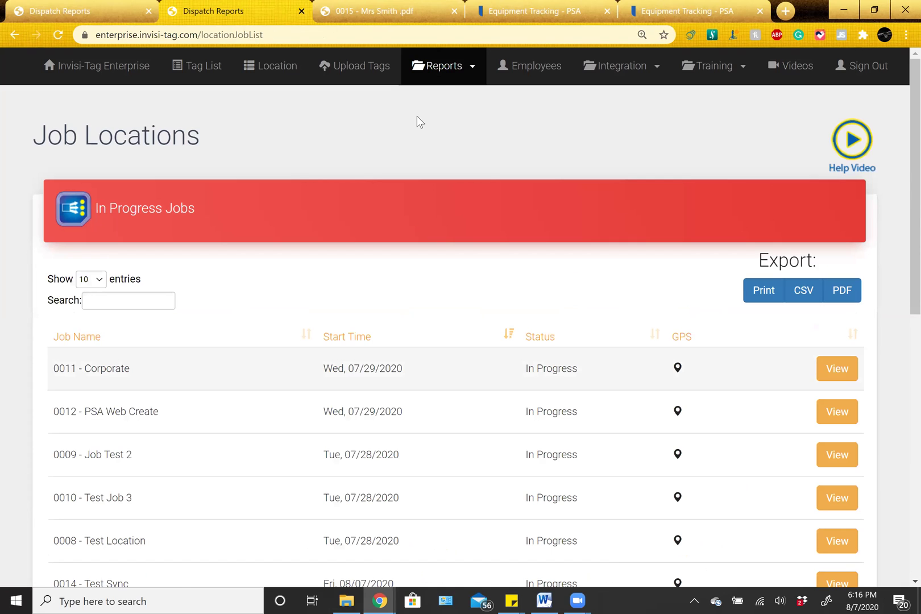
# Open the Location Status Report and examine the total, in, out and not scanned asset groups.
pyautogui.click(448, 77)
pyautogui.click(465, 120)
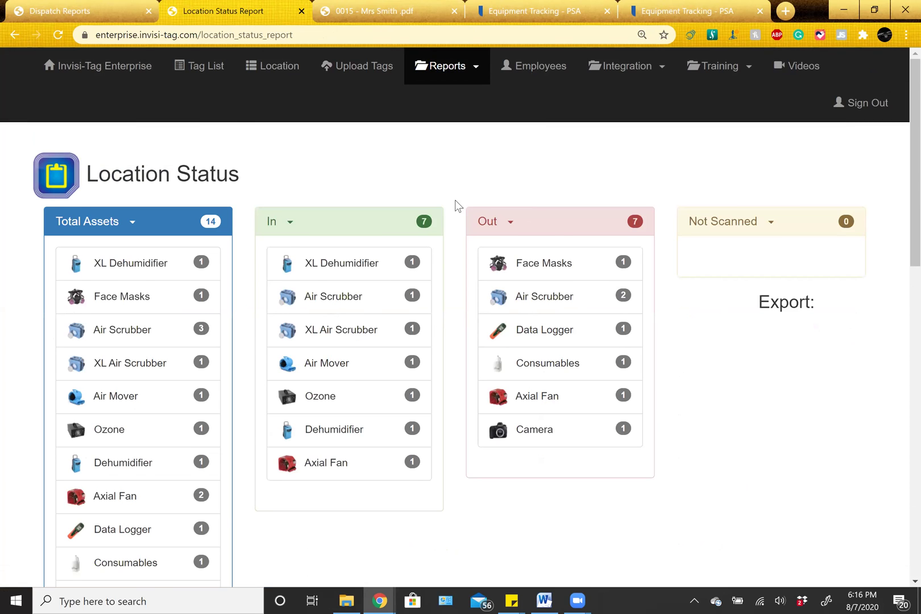
pyautogui.scroll(-2, 455, 204)
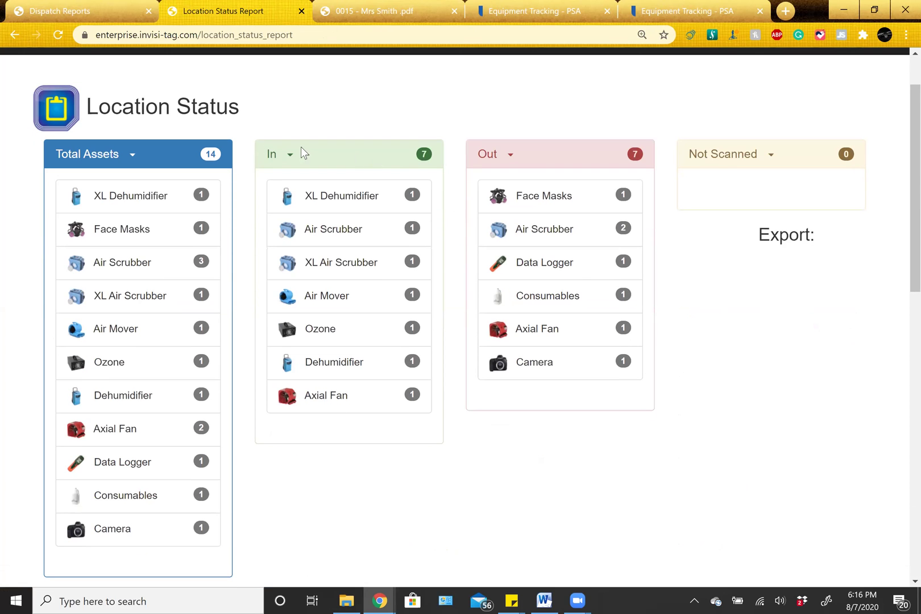
# Review the status, location and scan time of each tagged asset in the Location Status table.
pyautogui.scroll(-1, 402, 338)
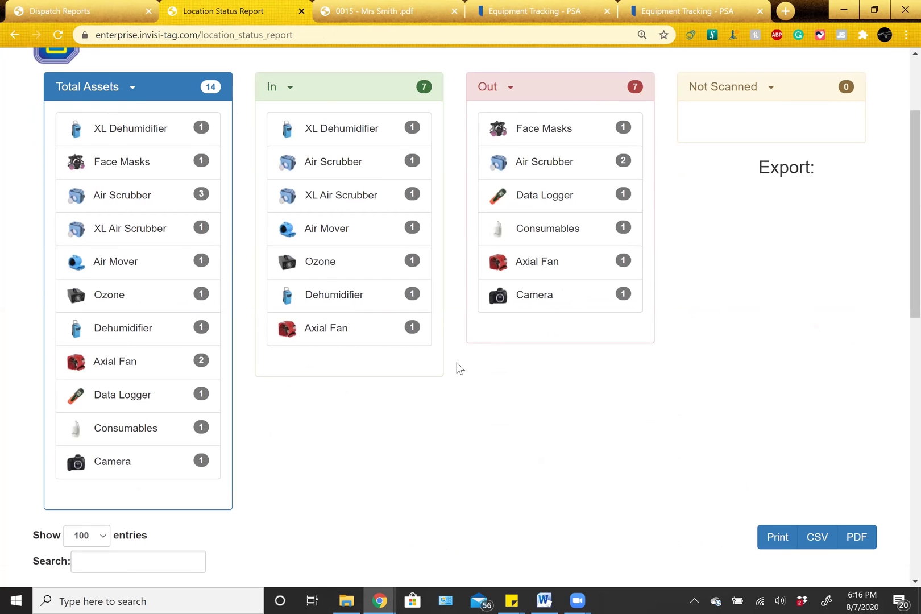
pyautogui.scroll(-7, 457, 367)
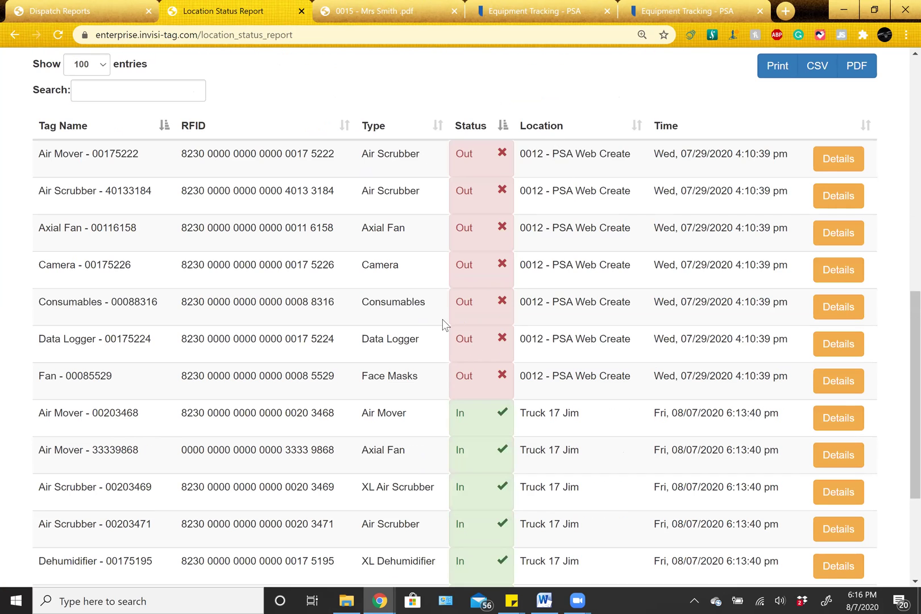
pyautogui.moveTo(526, 377); pyautogui.dragTo(631, 378)
pyautogui.click(612, 381)
pyautogui.scroll(-4, 611, 381)
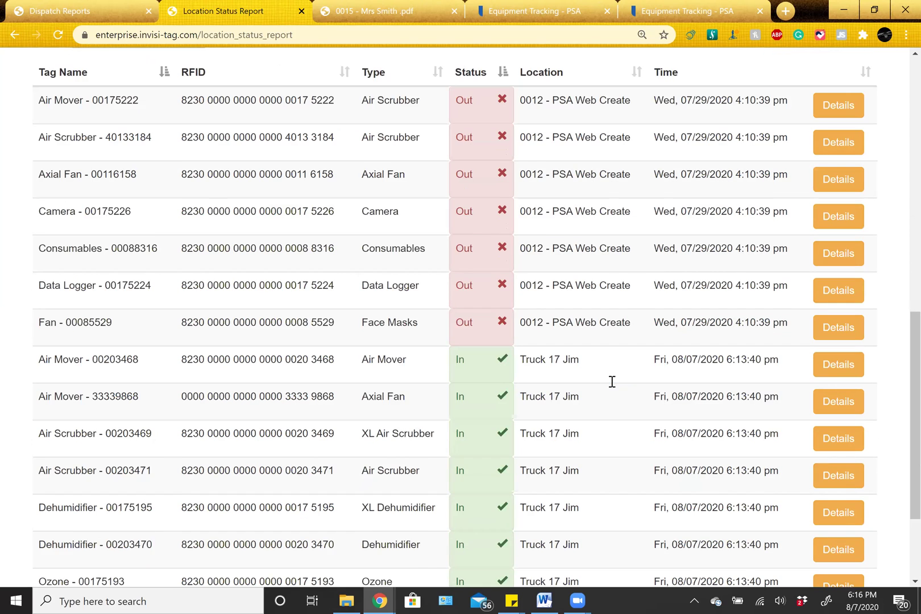
pyautogui.moveTo(520, 215); pyautogui.dragTo(615, 421)
pyautogui.click(613, 420)
pyautogui.scroll(10, 610, 425)
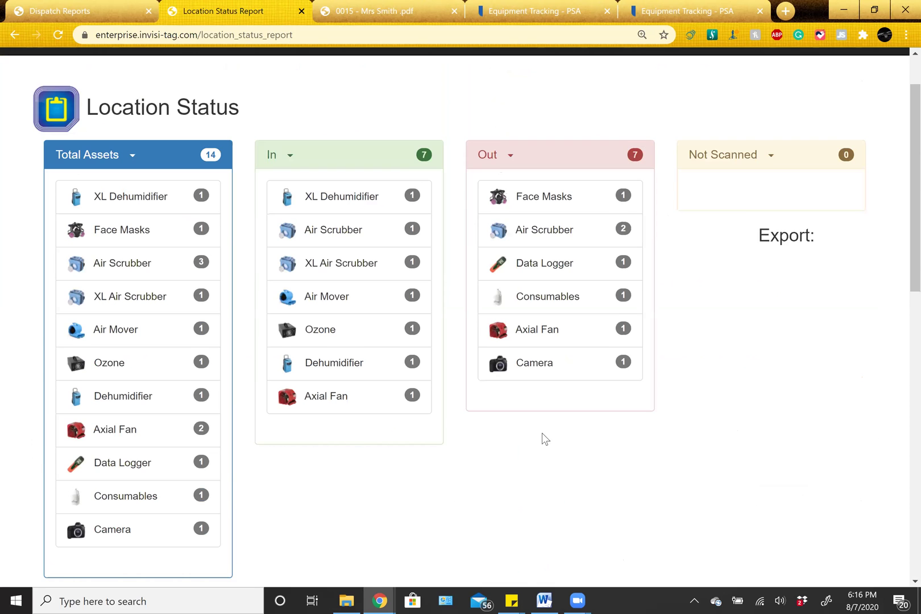
pyautogui.scroll(2, 540, 438)
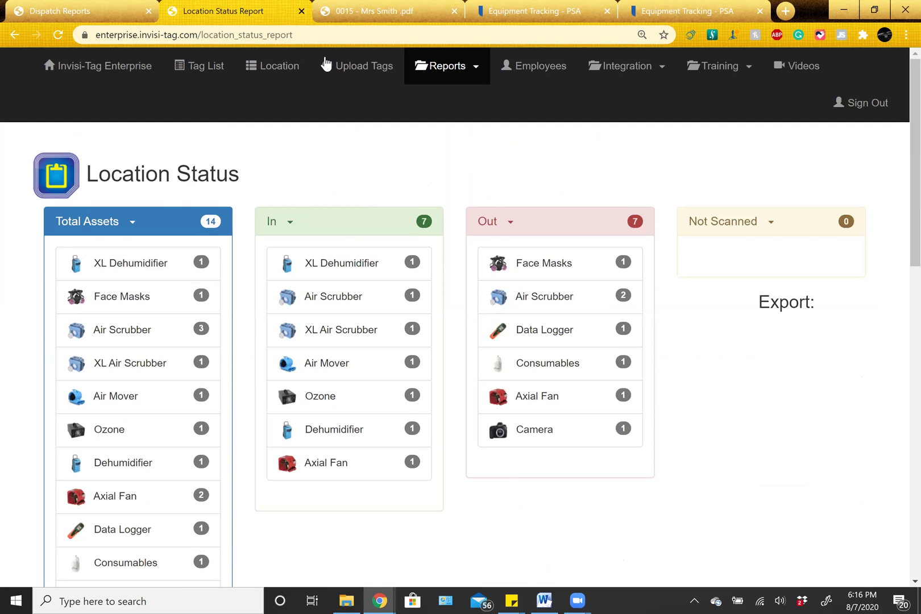
# Switch to PSA, open the Jobs list and check the entry for job 0015.
pyautogui.click(341, 11)
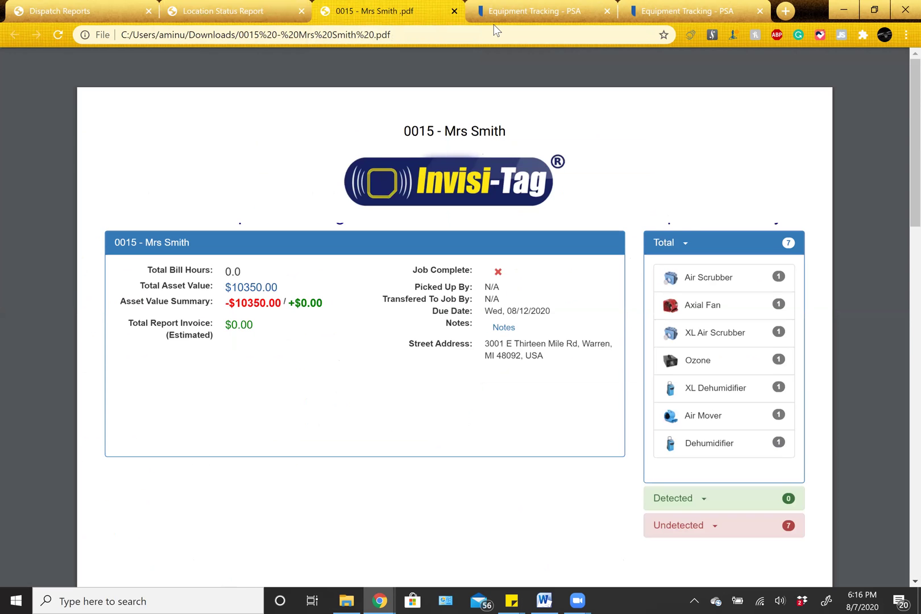
pyautogui.click(501, 11)
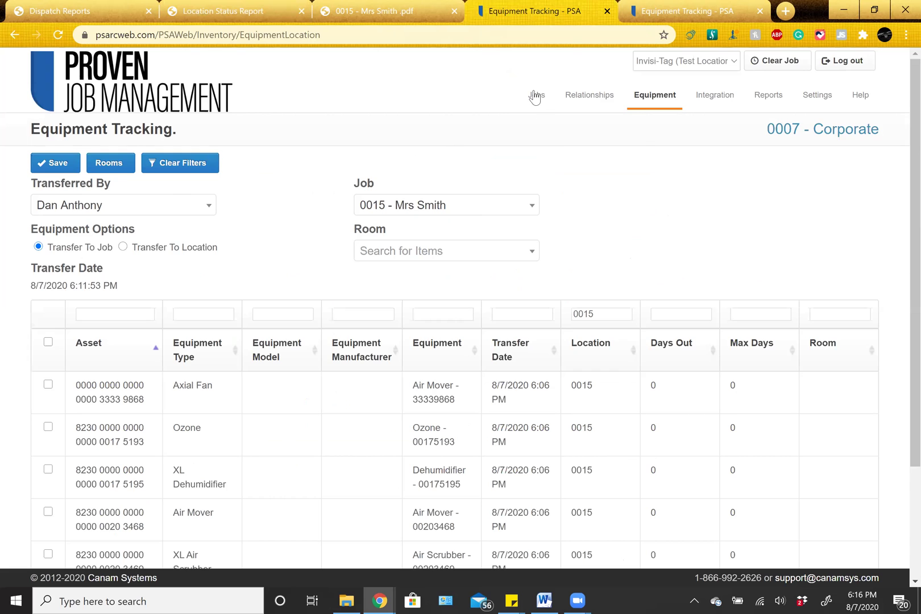
pyautogui.click(541, 121)
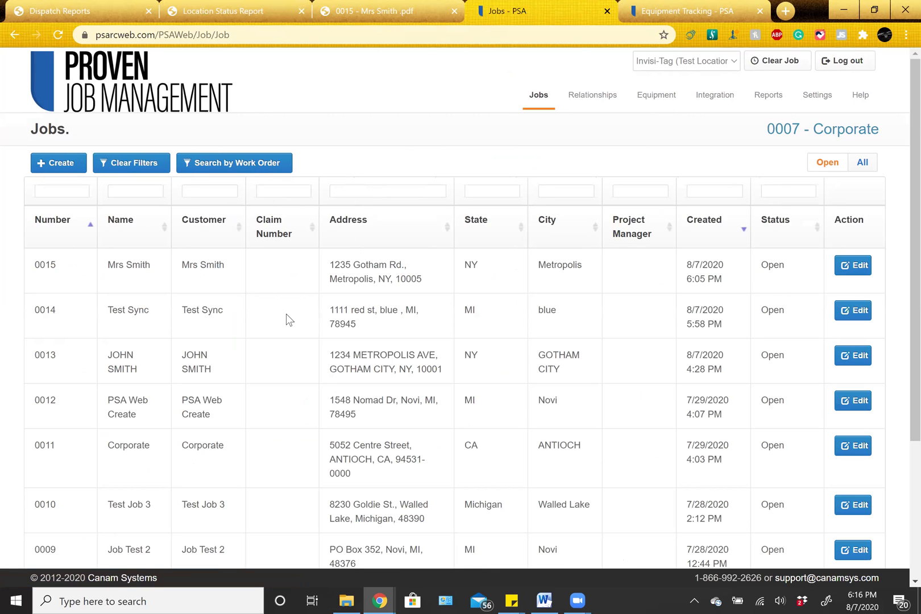
pyautogui.scroll(-1, 431, 303)
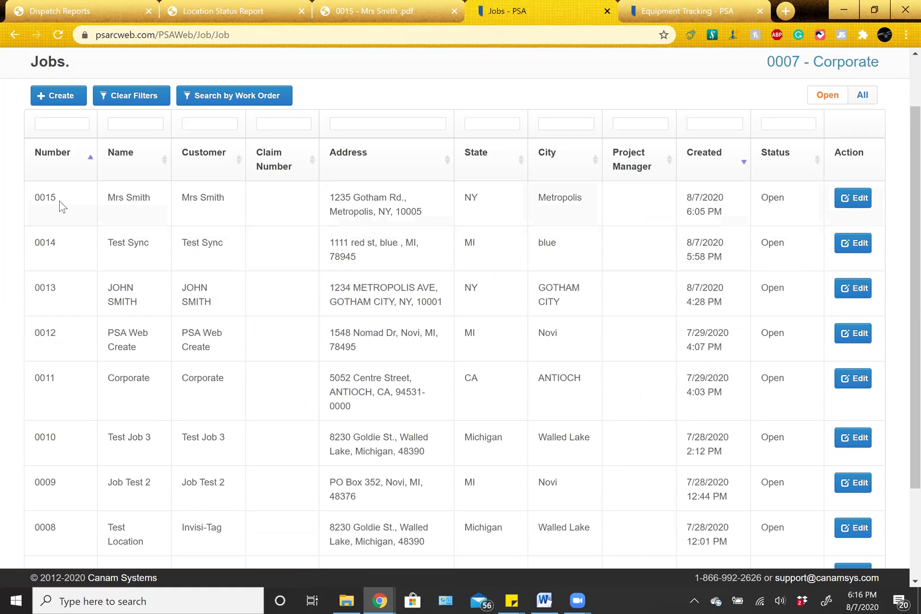
pyautogui.scroll(1, 398, 318)
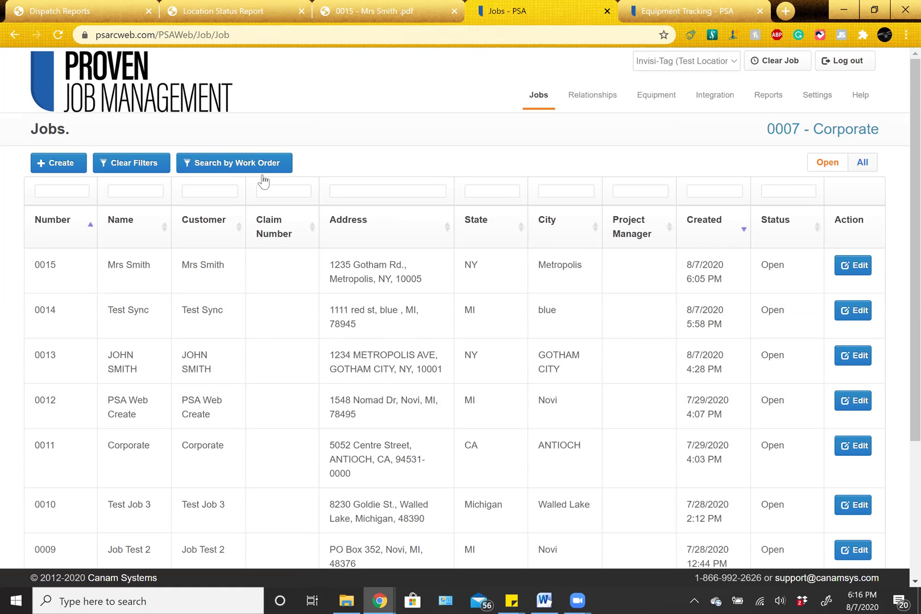